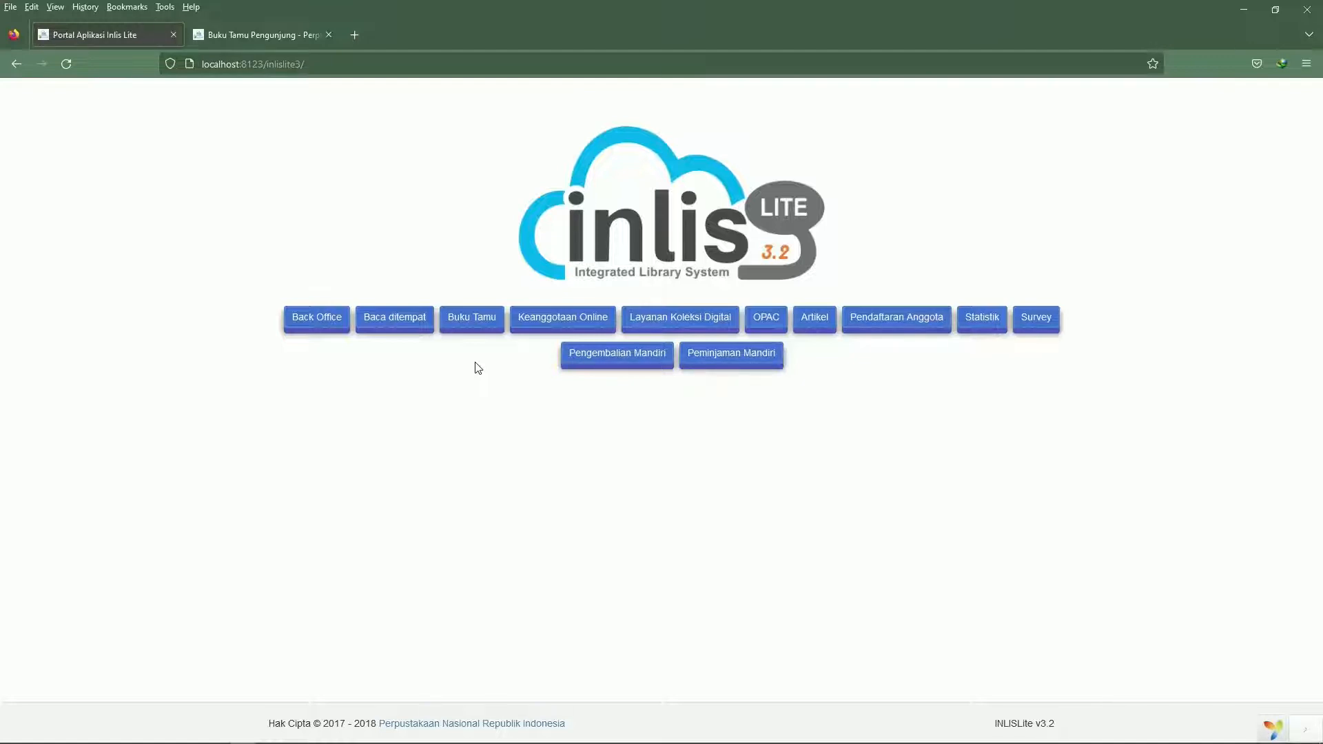
Open the Buku Tamu guest book, log in as inlislite with the account password, and save the login in the browser
{"action": "left_click", "coordinate": [481, 322]}
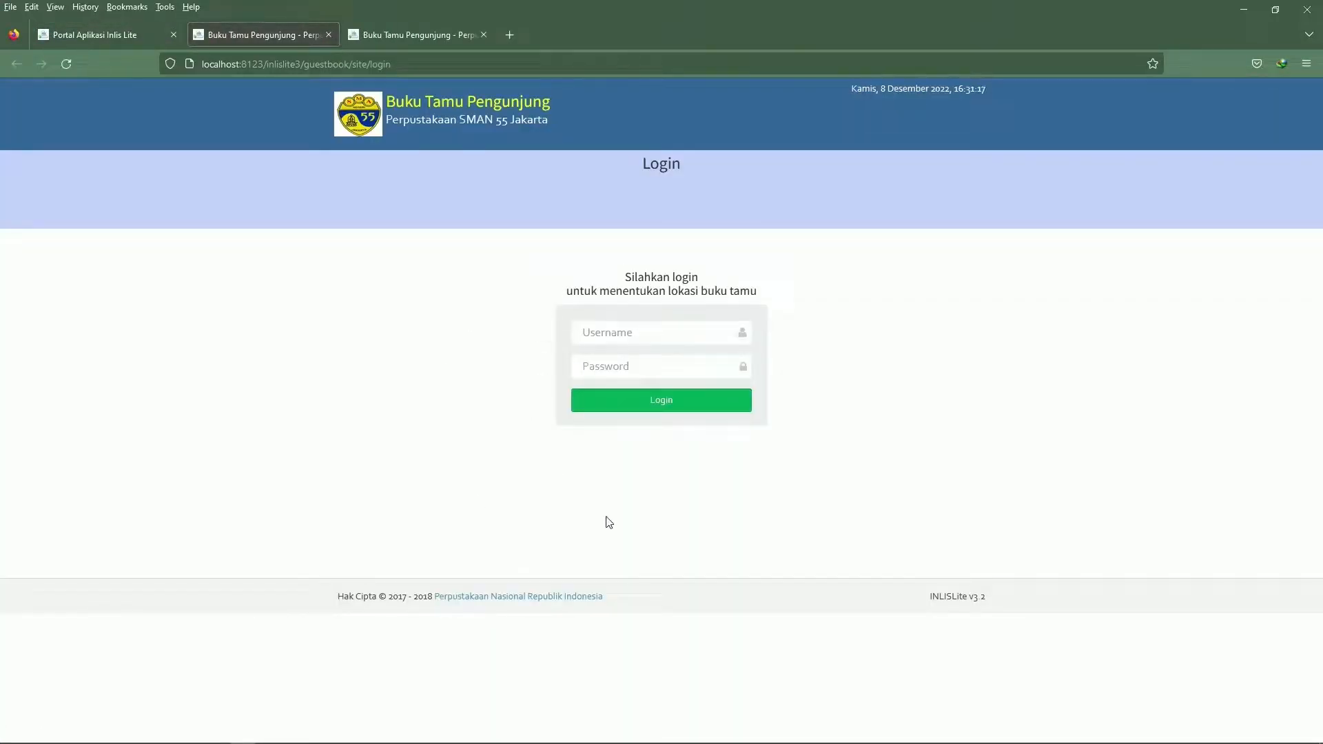
{"action": "left_click", "coordinate": [653, 334]}
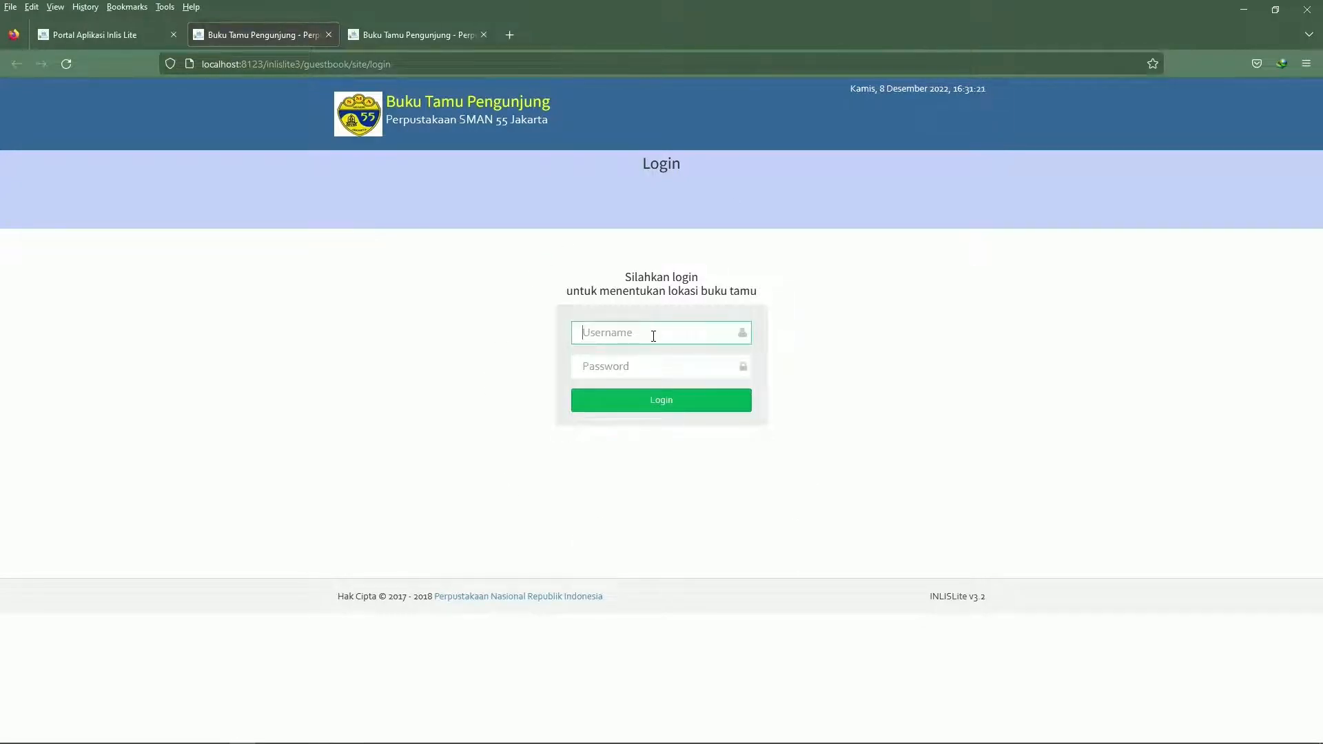
{"action": "type", "text": "inlislite"}
{"action": "key", "text": "ctrl+a"}
{"action": "key", "text": "Tab"}
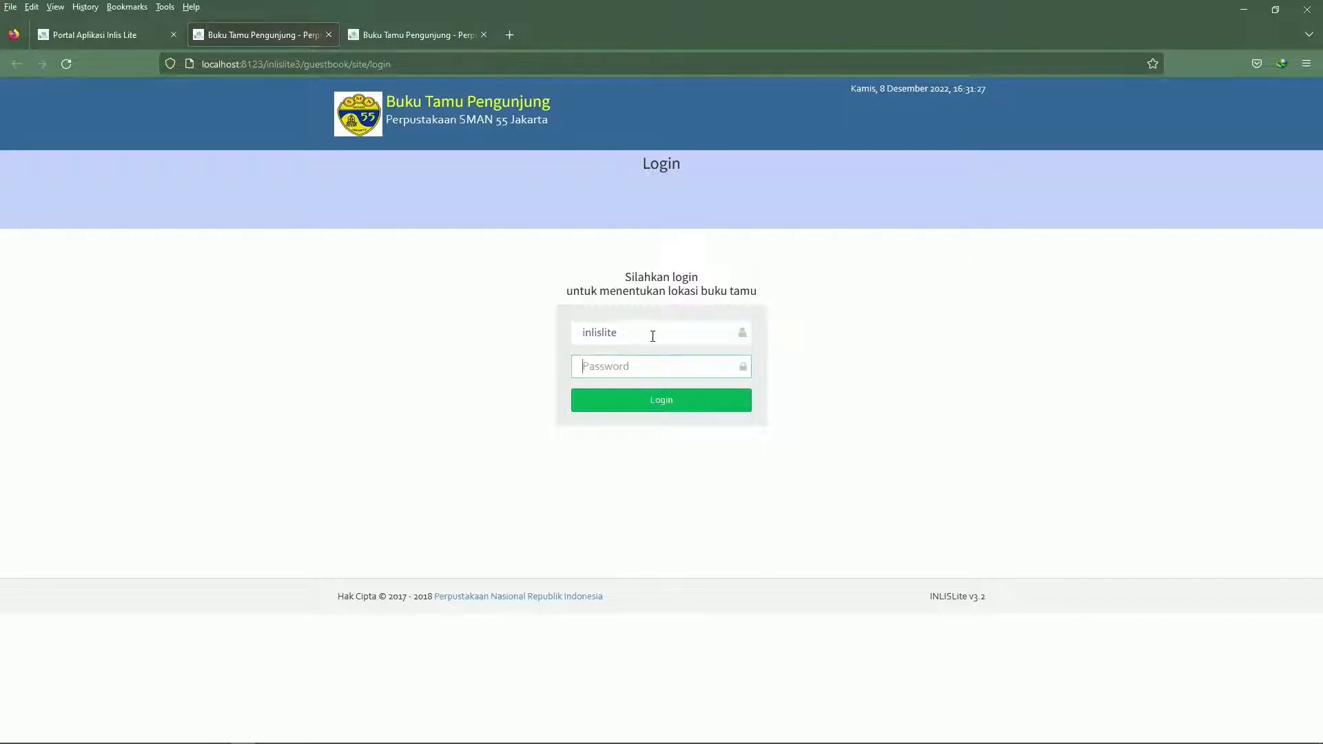
{"action": "key", "text": "ctrl+v"}
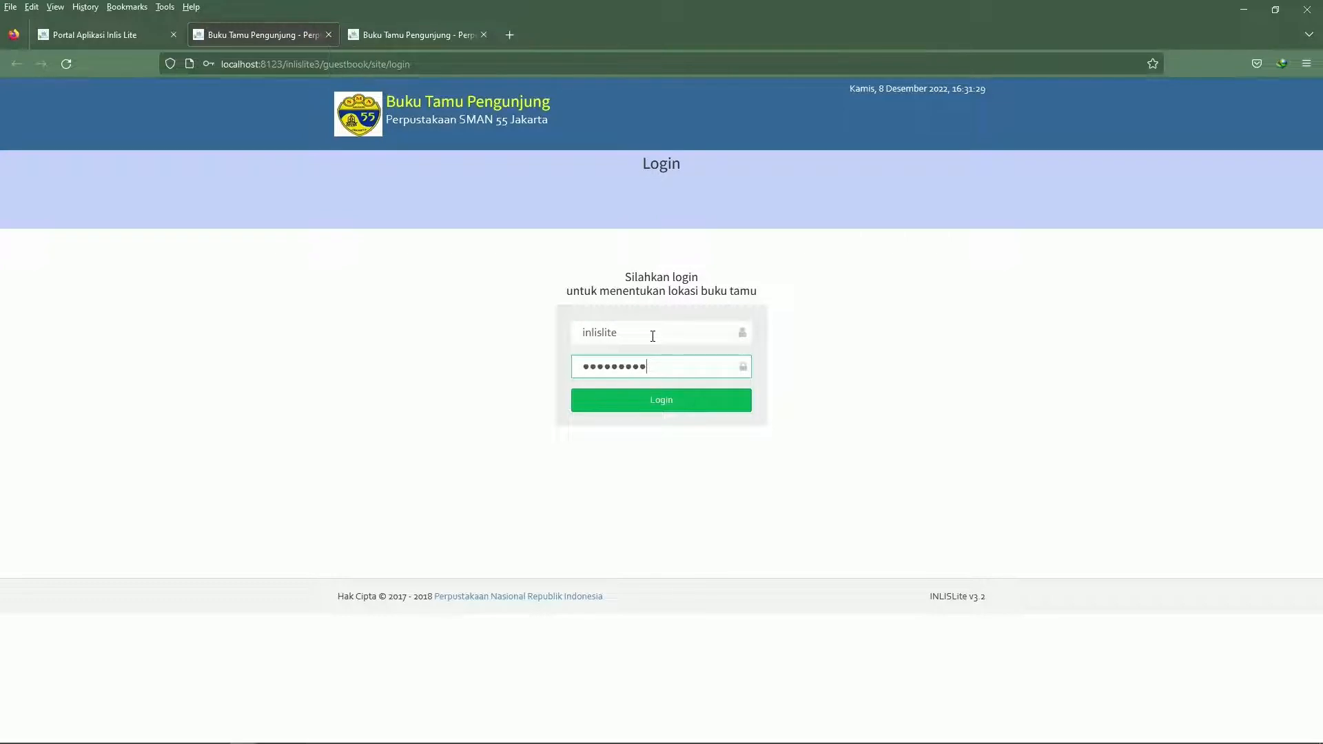
{"action": "key", "text": "Return"}
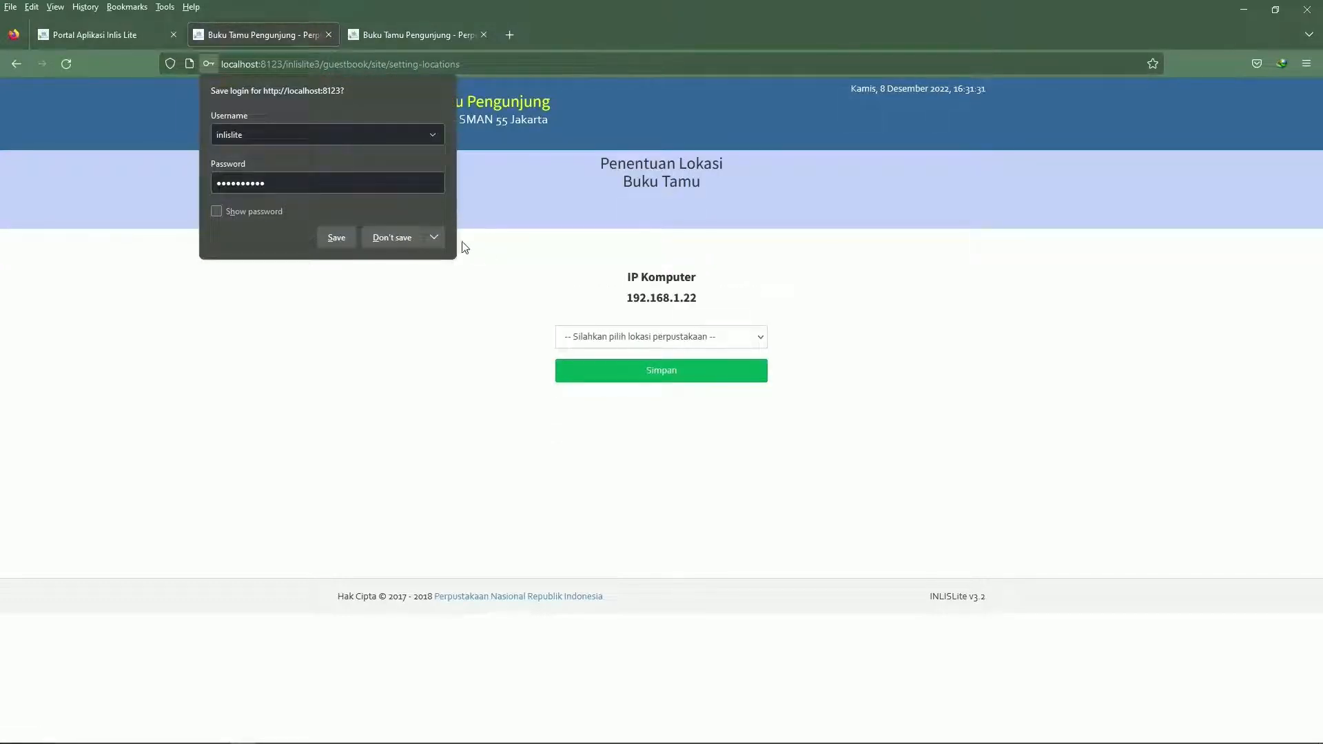
{"action": "left_click", "coordinate": [325, 245]}
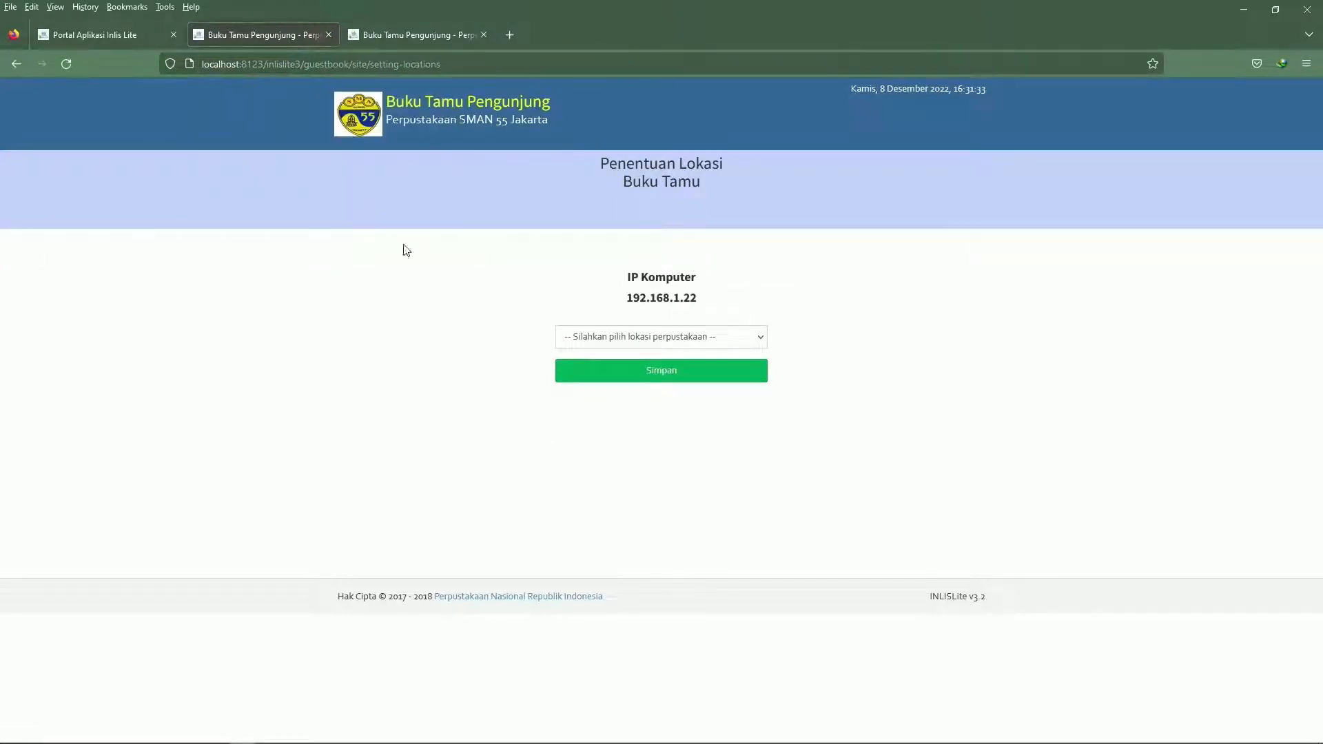
Set the guest book location to Perpustakaan SMAN 55 Jakarta, Ruang Baca Umum, and save it
{"action": "left_click", "coordinate": [631, 344]}
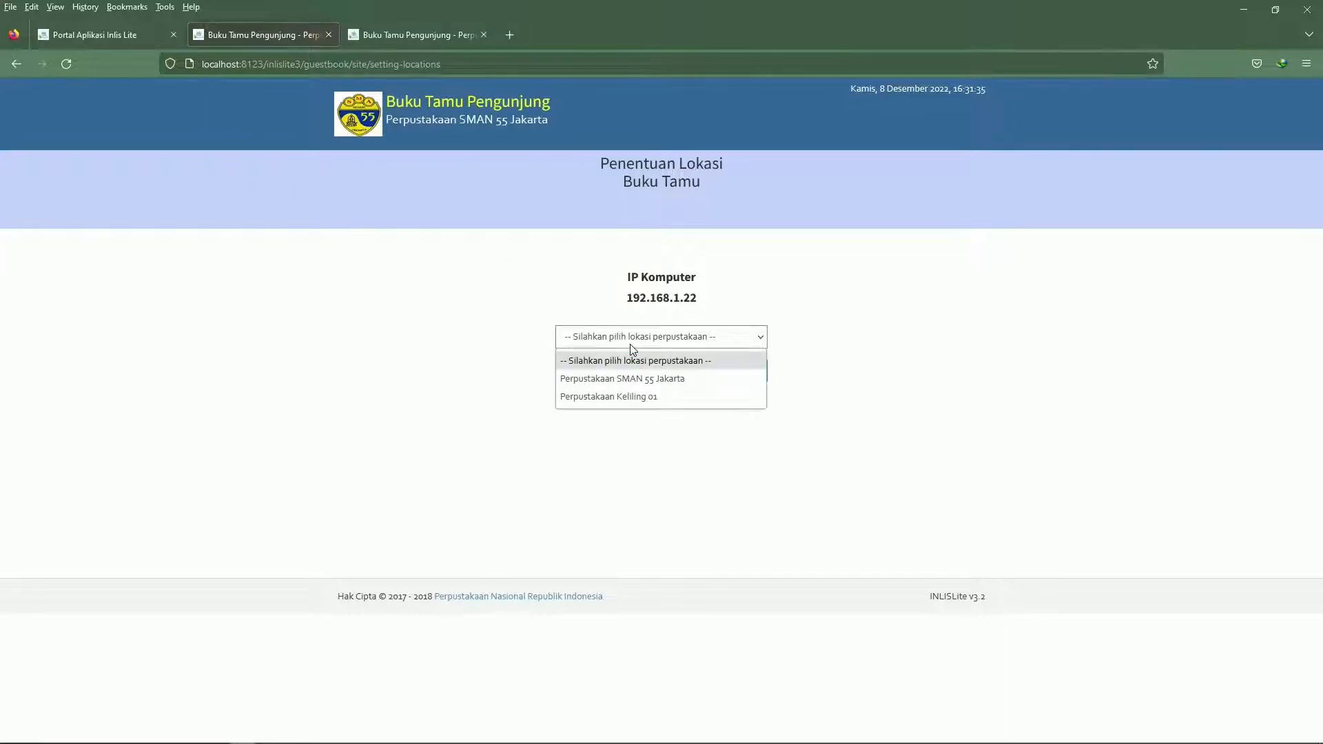
{"action": "left_click", "coordinate": [642, 381]}
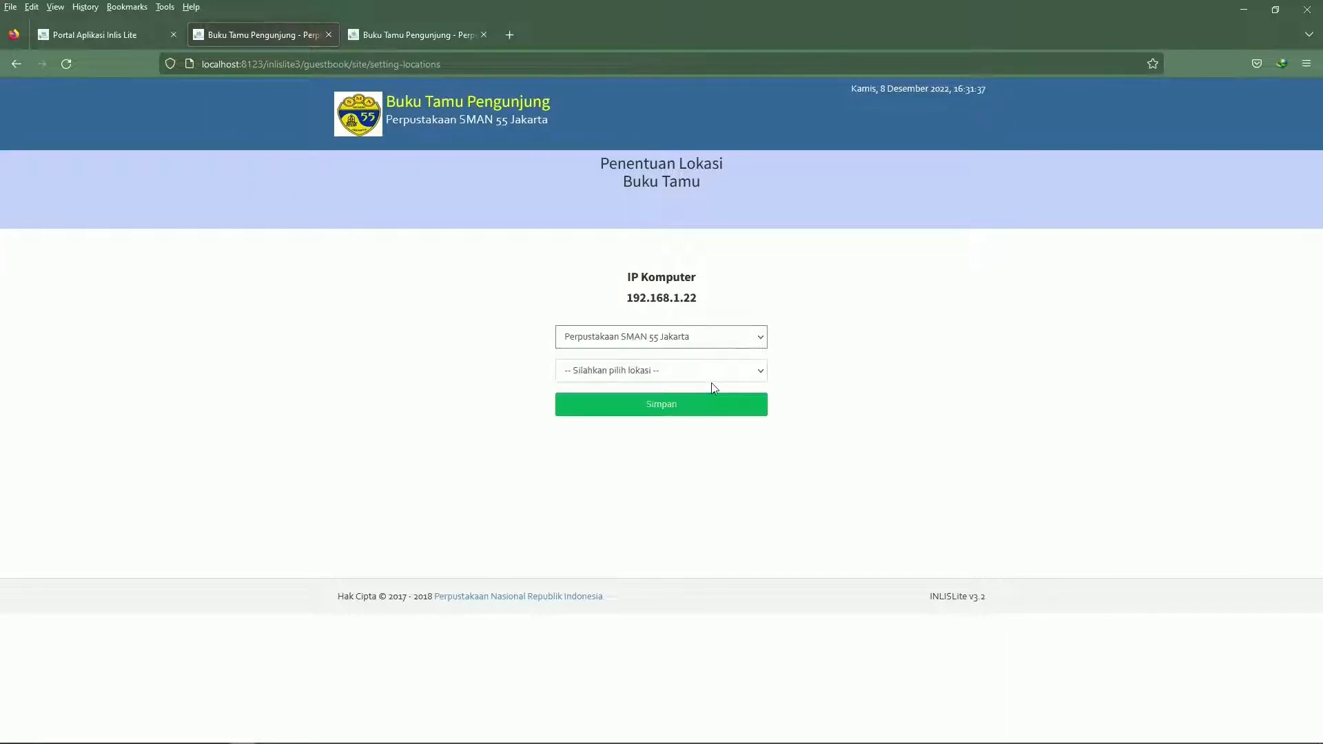
{"action": "left_click", "coordinate": [710, 381]}
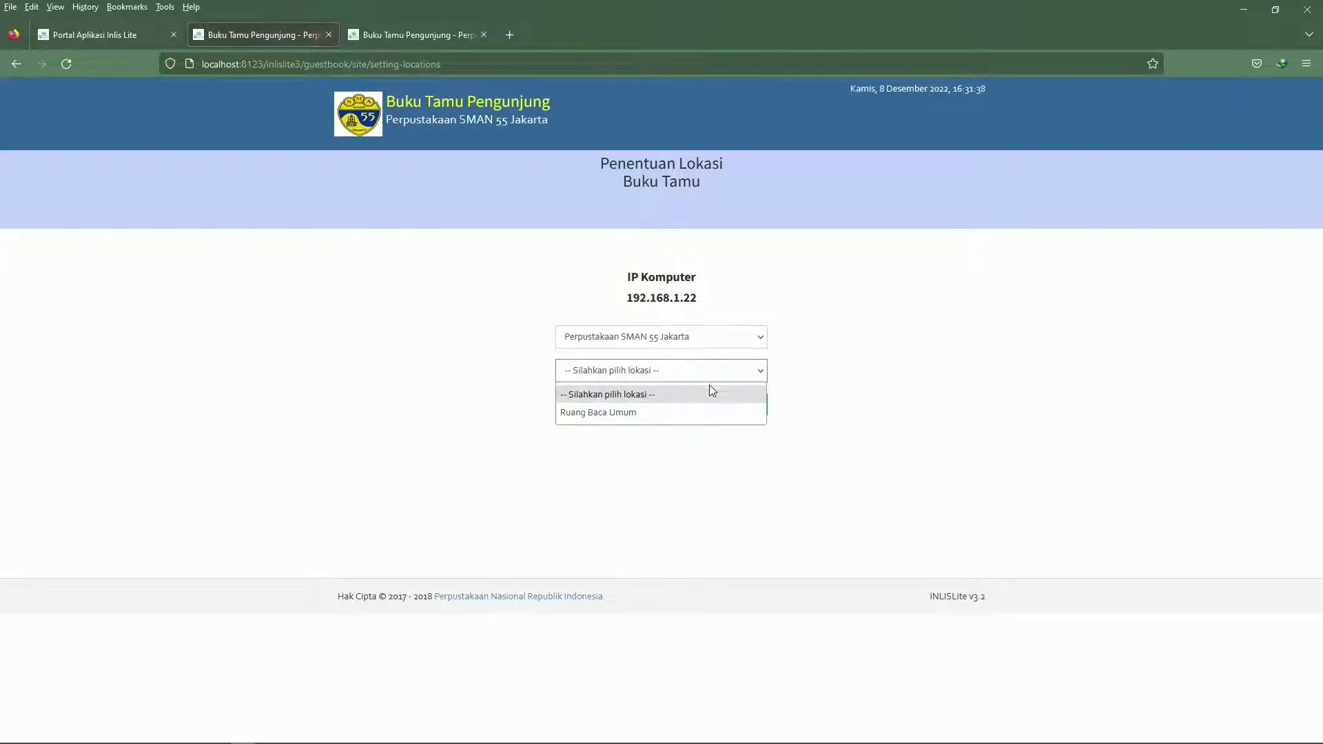
{"action": "left_click", "coordinate": [688, 415]}
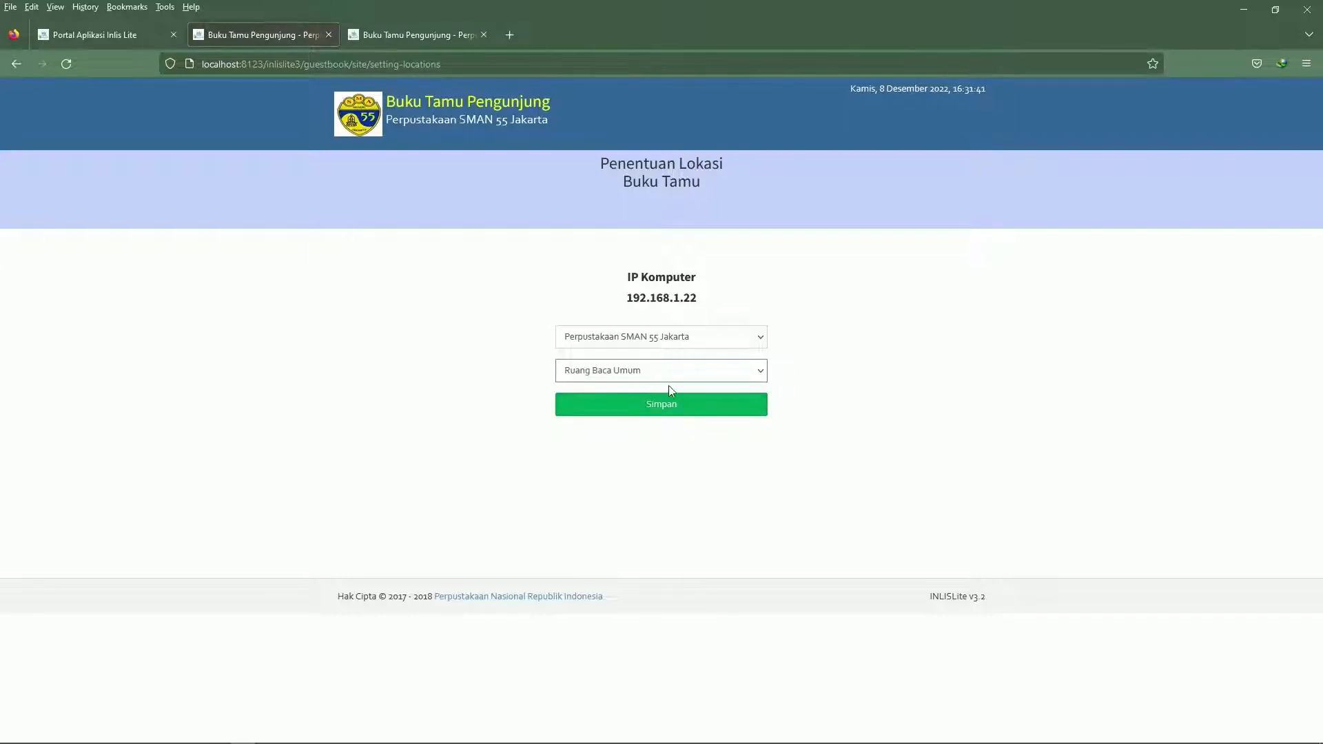
{"action": "left_click", "coordinate": [629, 413]}
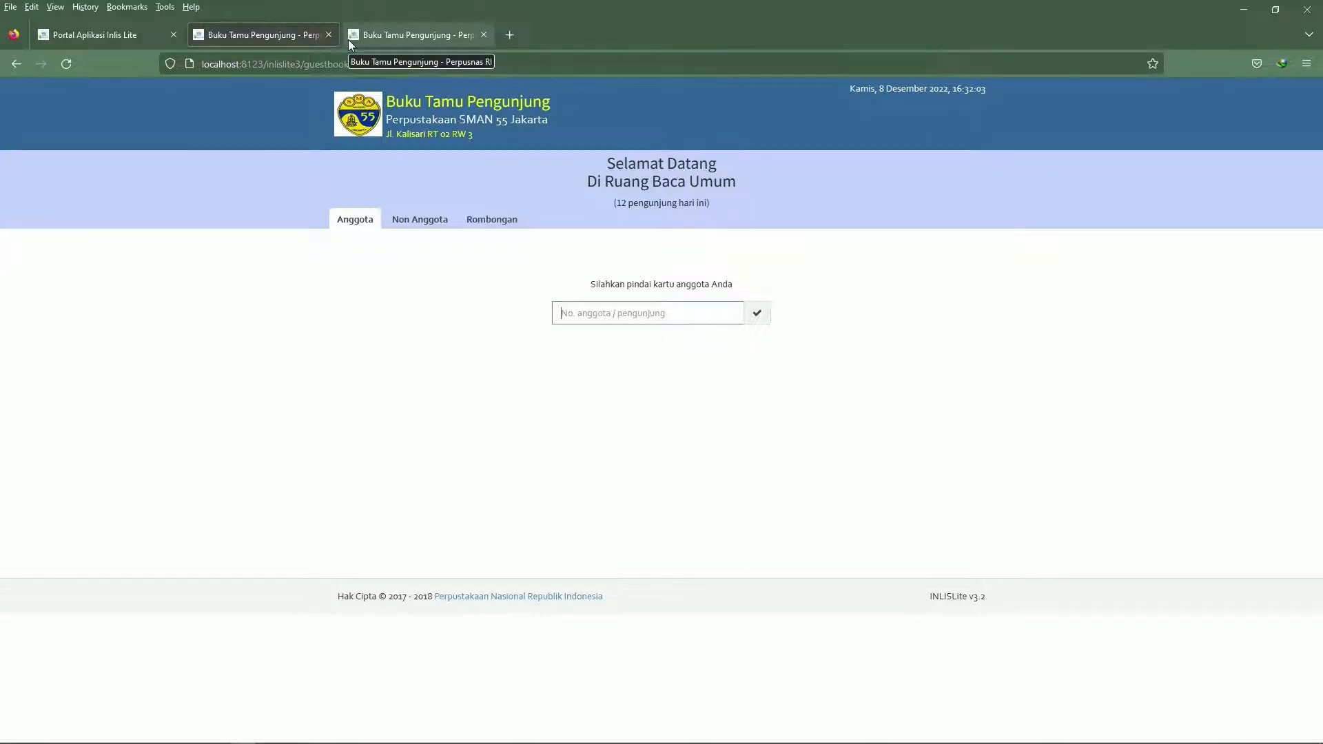
Sign in to the Back Office from the portal with the saved login and open the Daftar Anggota member list
{"action": "left_click", "coordinate": [139, 44]}
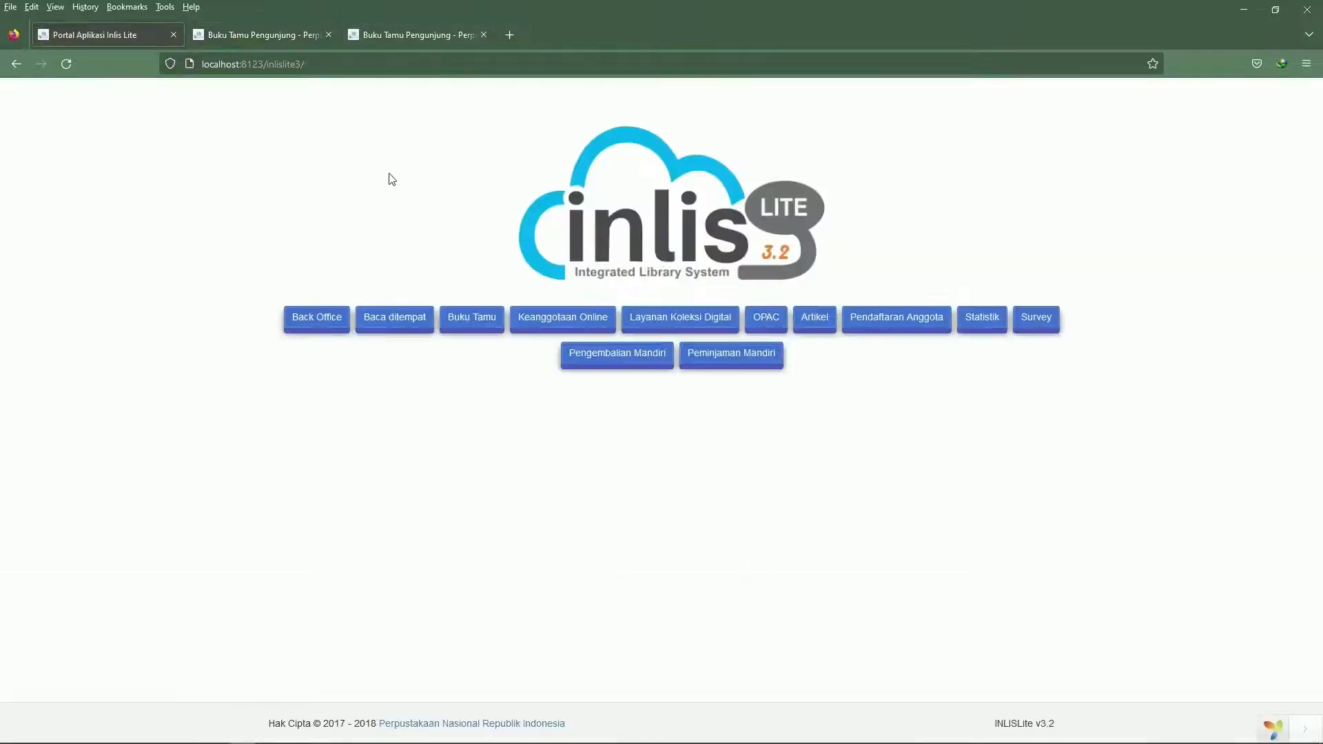
{"action": "left_click", "coordinate": [318, 316]}
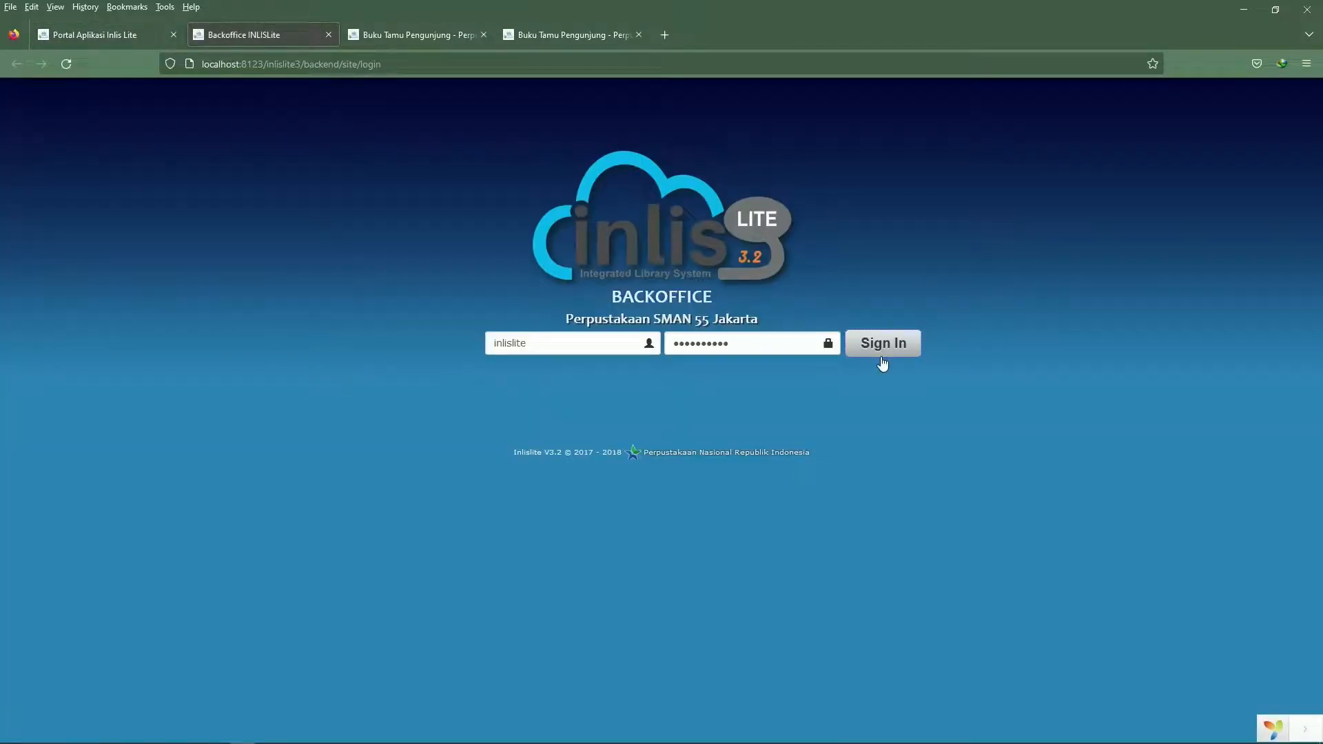
{"action": "left_click", "coordinate": [881, 353]}
{"action": "left_click", "coordinate": [762, 324]}
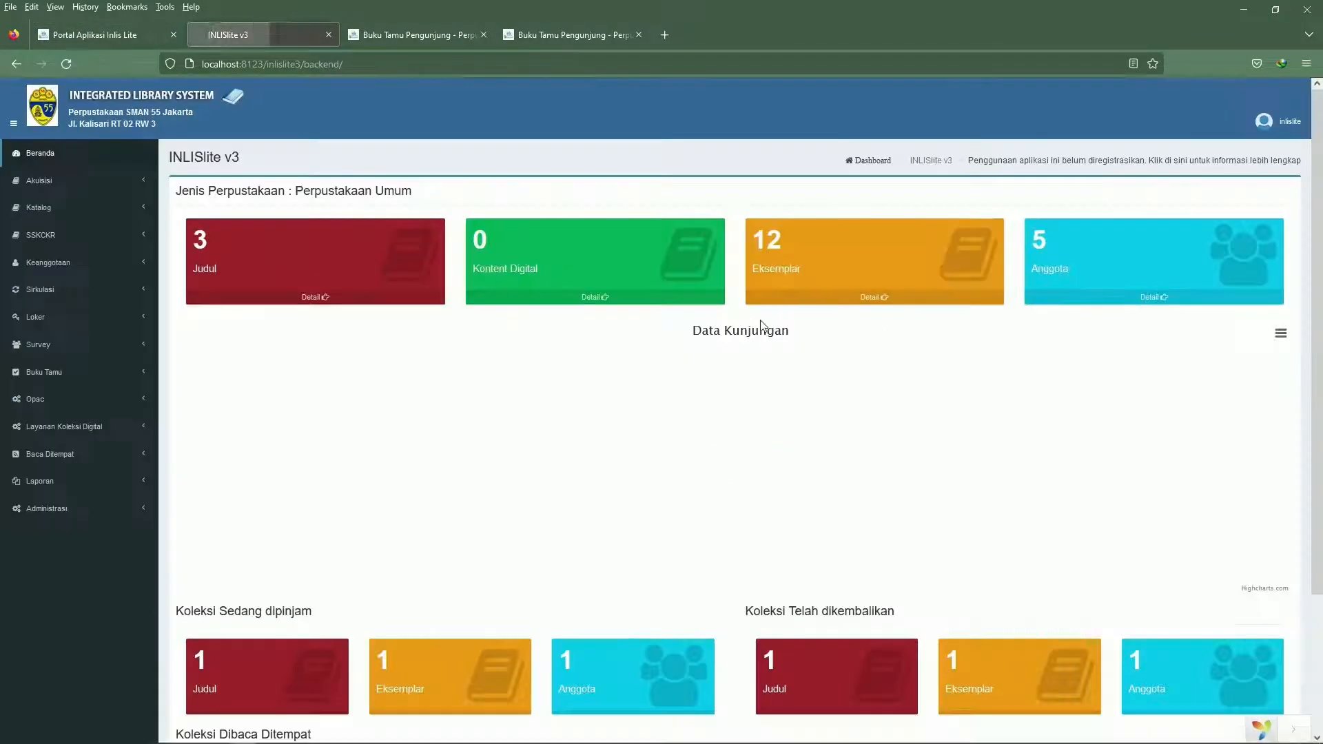
{"action": "left_click", "coordinate": [75, 263]}
{"action": "left_click", "coordinate": [58, 304]}
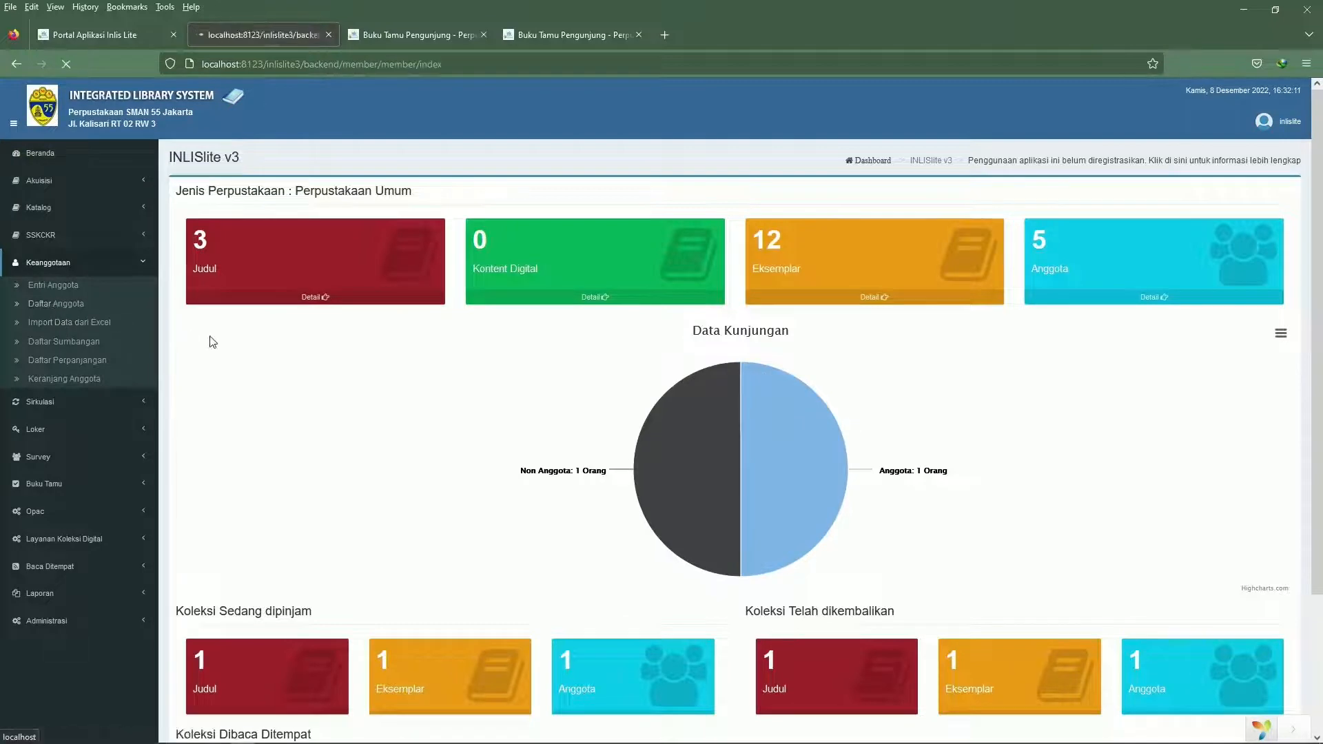
Copy the third listed member's number and submit it in the guest book's Anggota form to record the visit
{"action": "scroll", "coordinate": [297, 413], "scroll_direction": "down", "scroll_amount": 3}
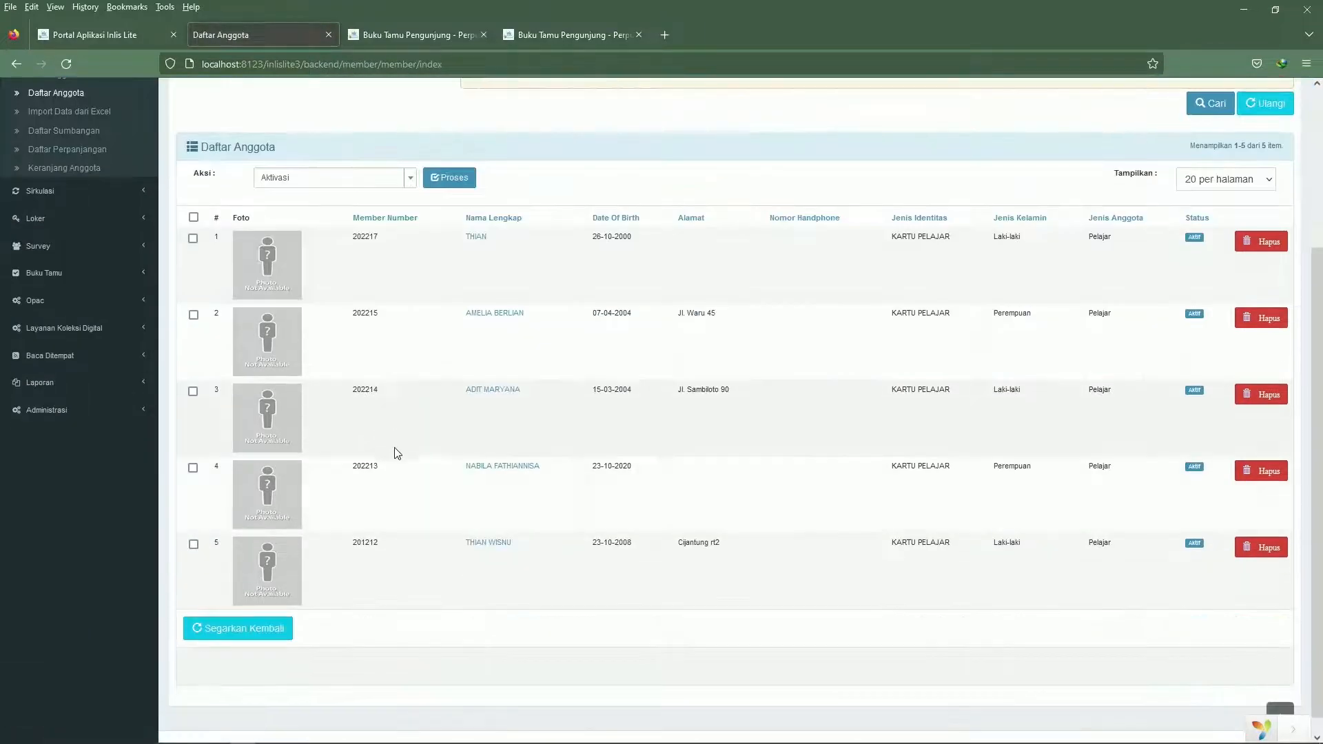
{"action": "left_click_drag", "start_coordinate": [388, 402], "coordinate": [347, 405]}
{"action": "key", "text": "ctrl+c"}
{"action": "left_click", "coordinate": [379, 38]}
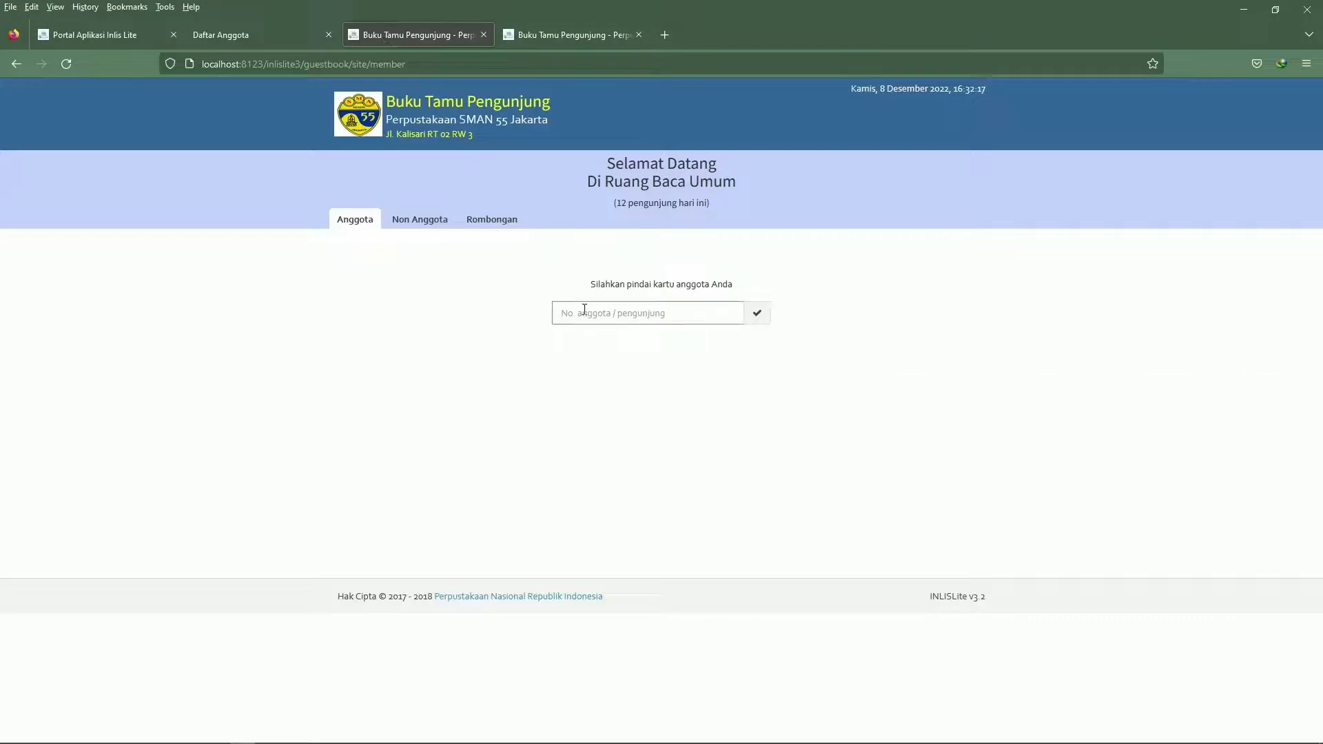
{"action": "key", "text": "ctrl+v"}
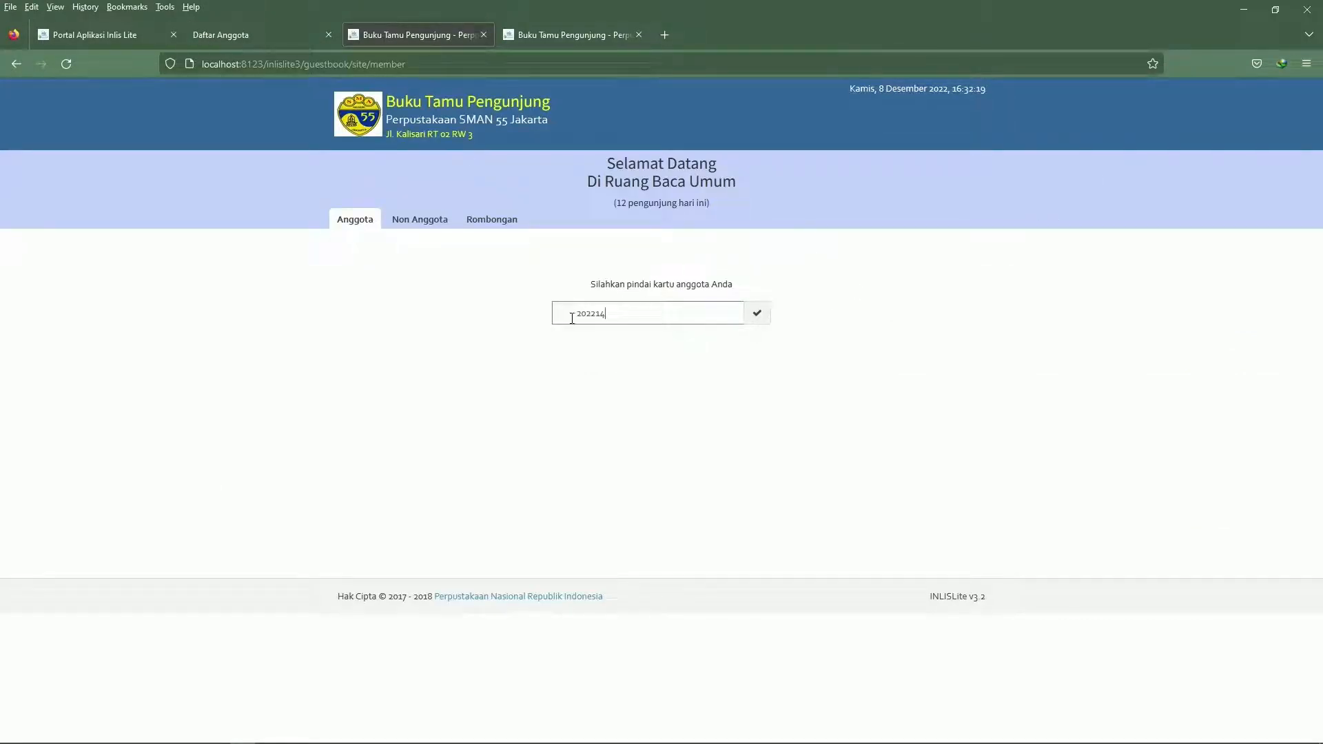
{"action": "key", "text": "Return"}
{"action": "left_click", "coordinate": [760, 316]}
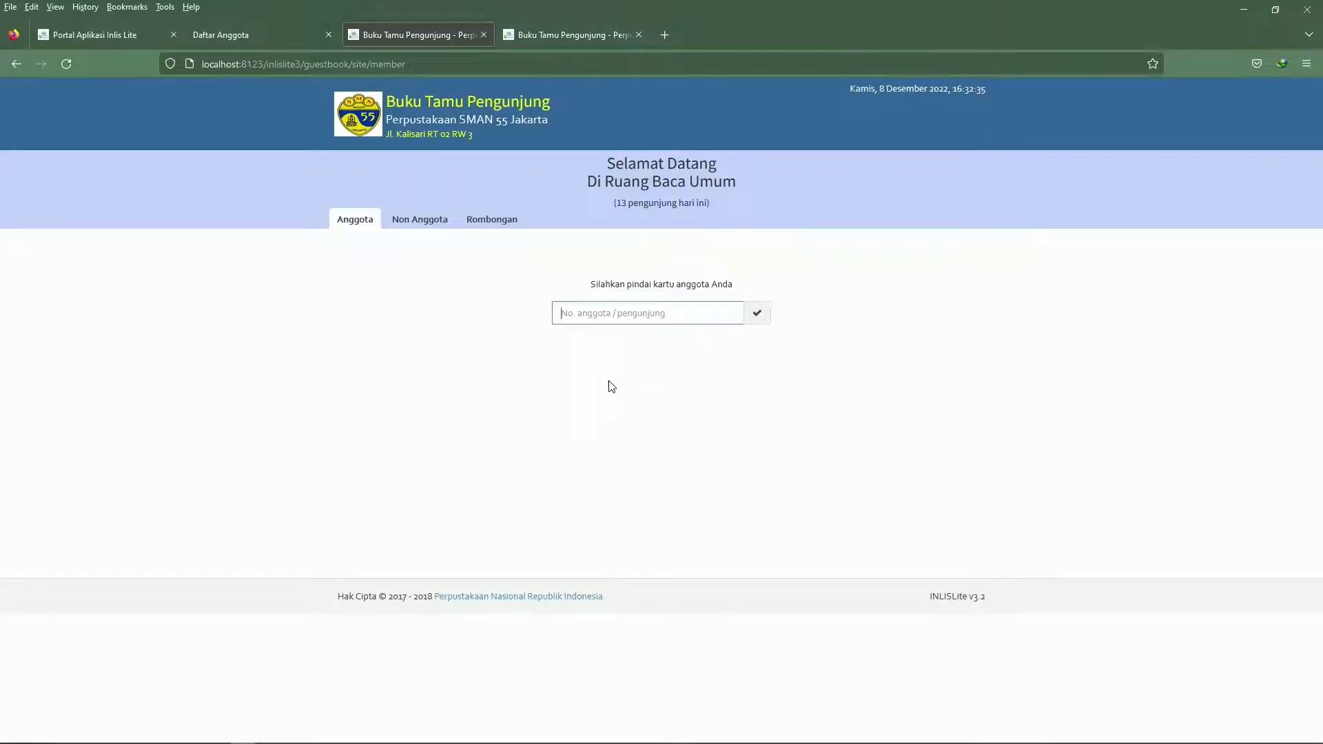
{"action": "double_click", "coordinate": [624, 203]}
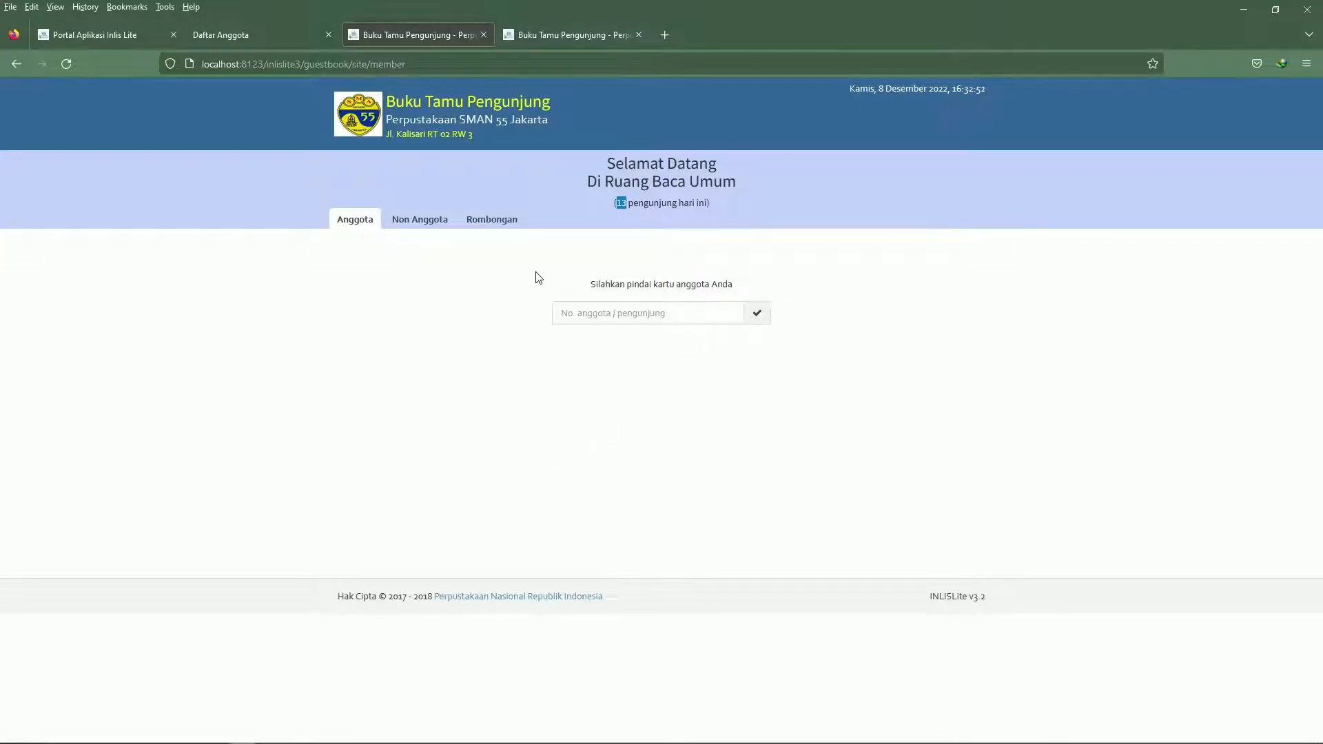
{"action": "left_click", "coordinate": [757, 313]}
In the Non Anggota form, enter the visitor's name and choose Pegawai Negeri, S1 and Laki-laki
{"action": "left_click", "coordinate": [416, 227]}
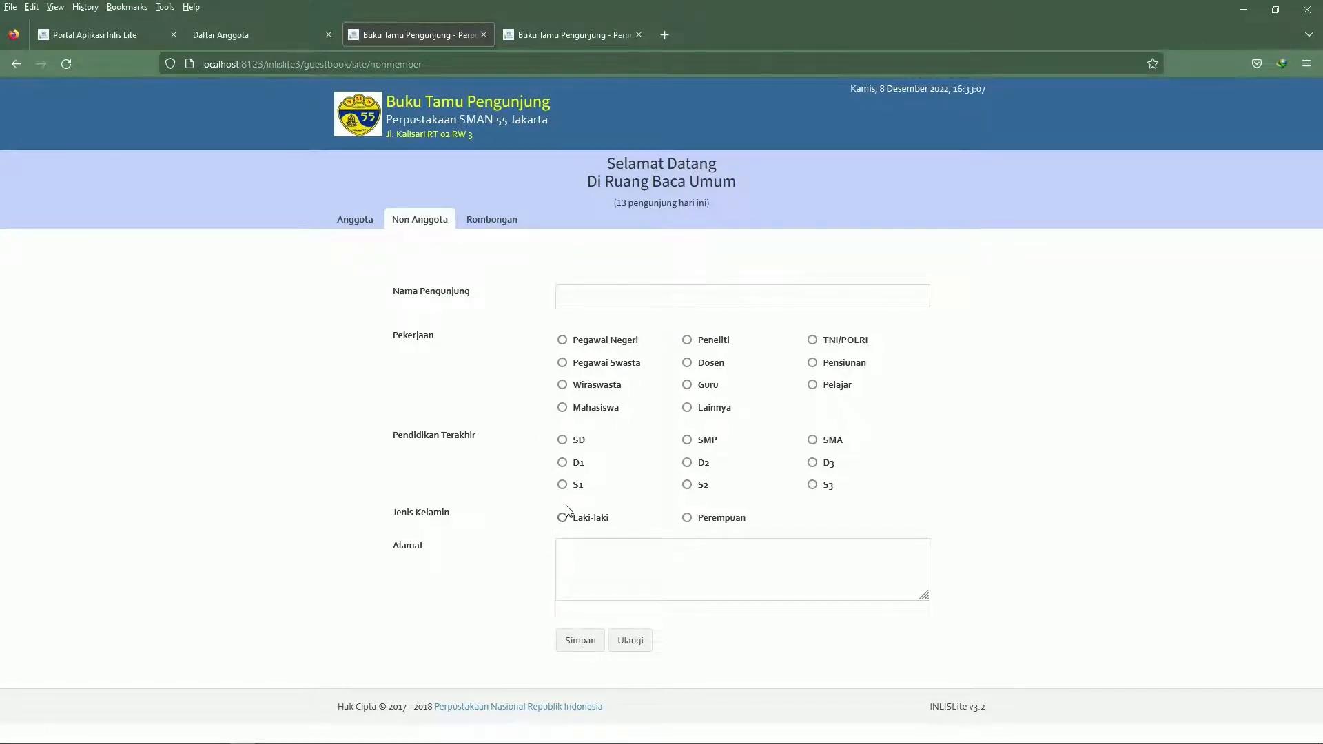
{"action": "left_click", "coordinate": [583, 301]}
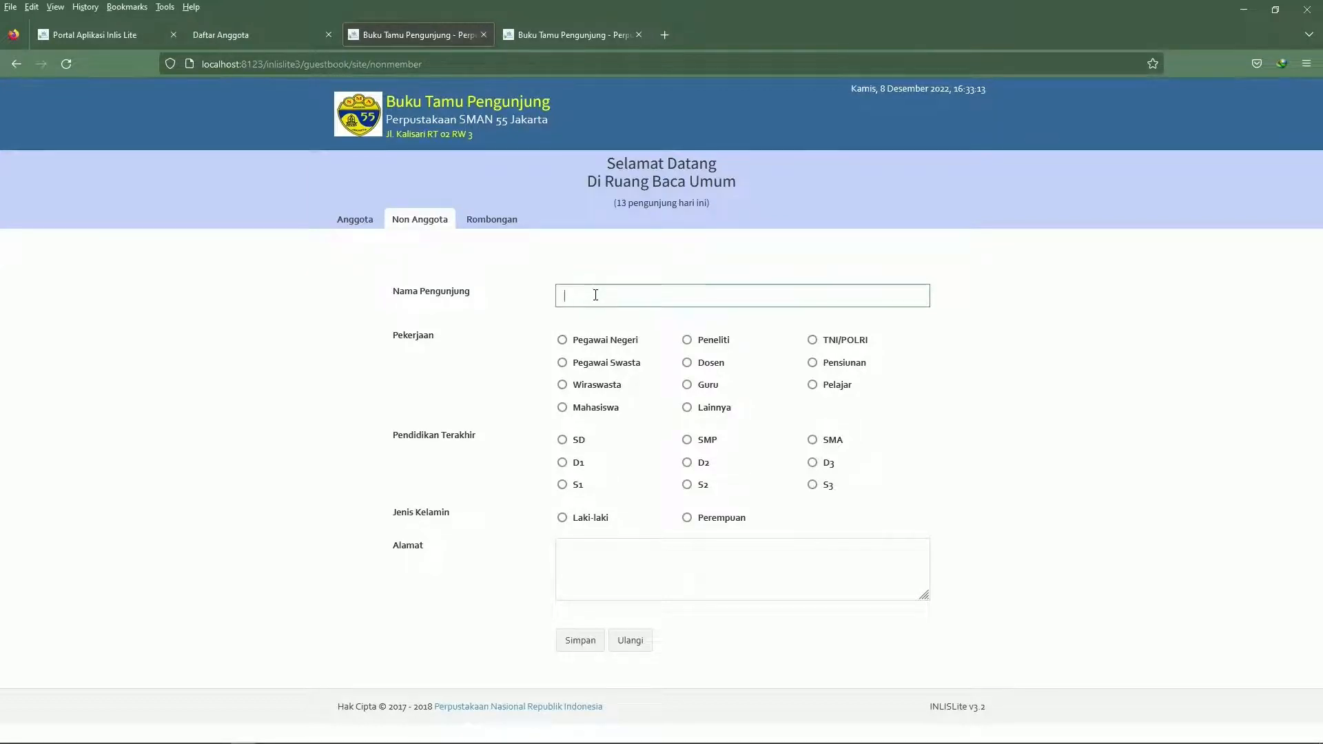
{"action": "type", "text": "Yayat"}
{"action": "left_click", "coordinate": [562, 339]}
{"action": "left_click", "coordinate": [564, 486]}
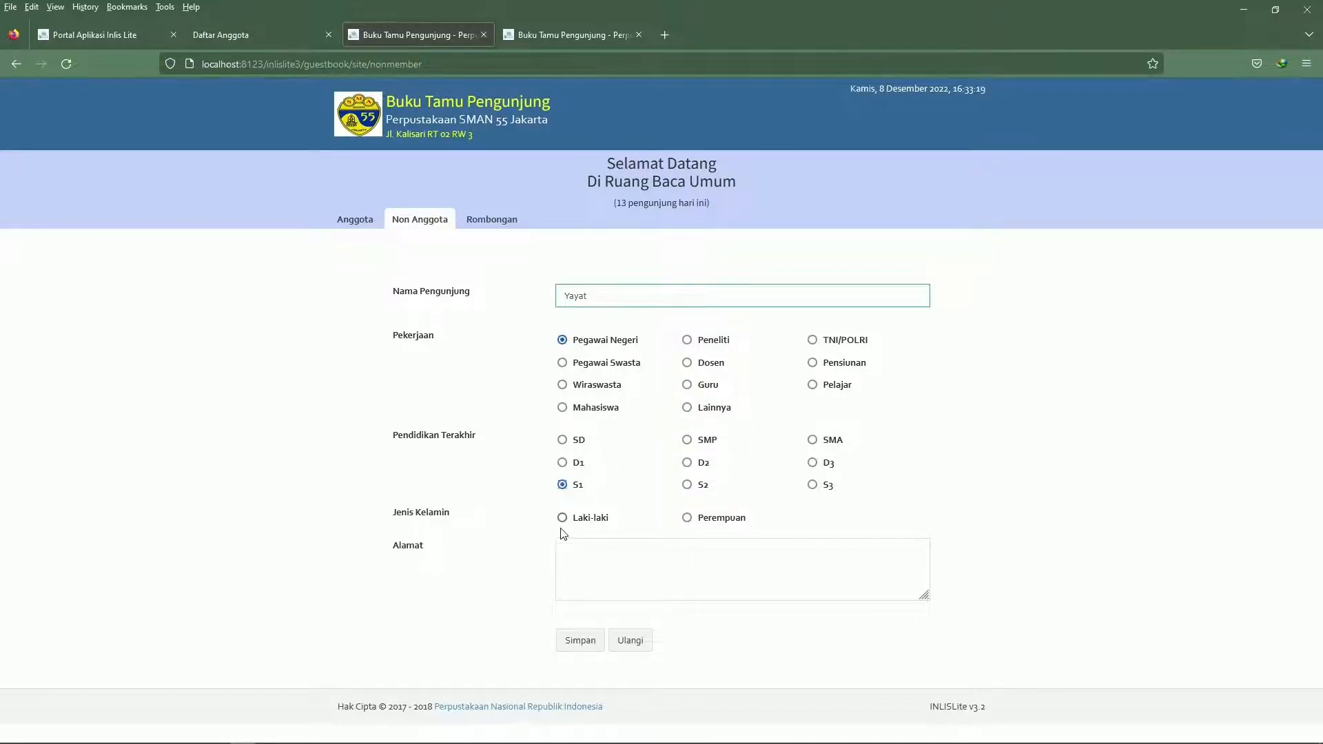
{"action": "left_click", "coordinate": [564, 519]}
Enter the visitor's address and save the non-member entry
{"action": "left_click", "coordinate": [578, 590]}
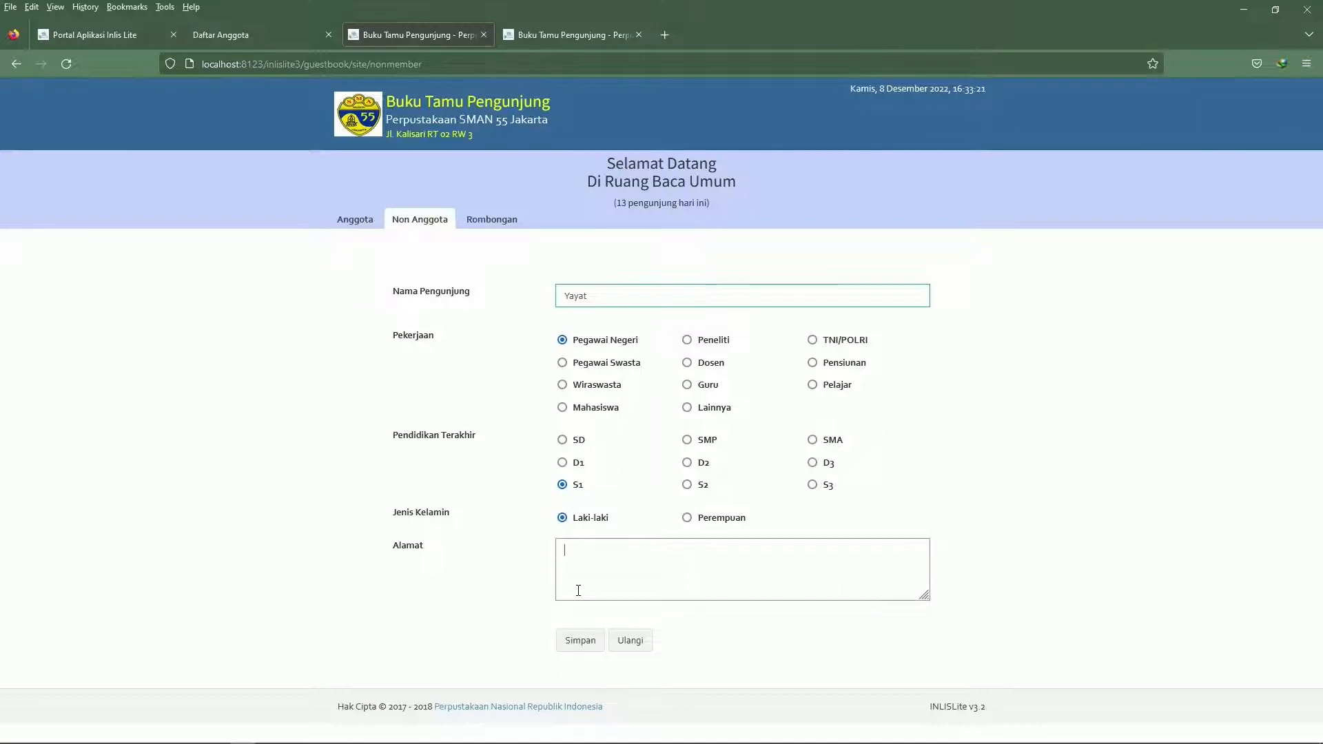
{"action": "type", "text": "Jala"}
{"action": "key", "text": "BackSpace"}
{"action": "type", "text": "n Bulak rantai"}
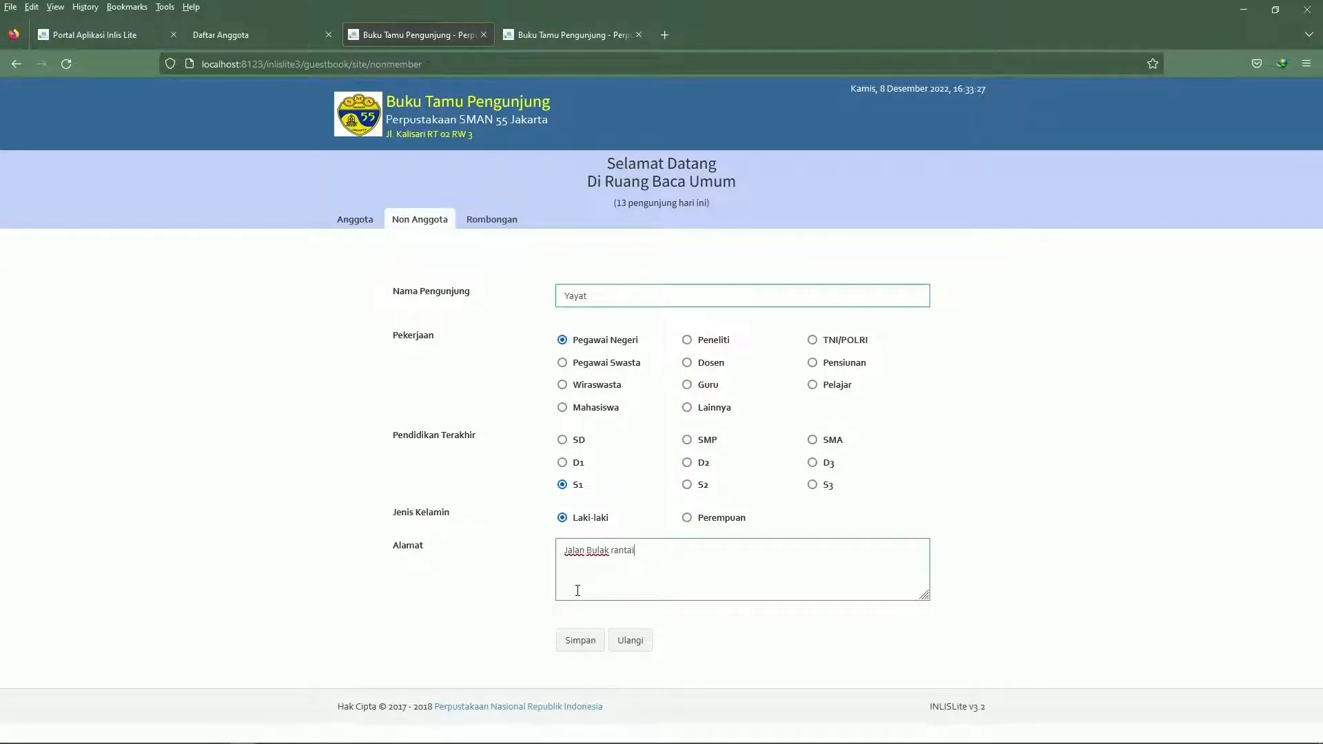
{"action": "left_click", "coordinate": [579, 642]}
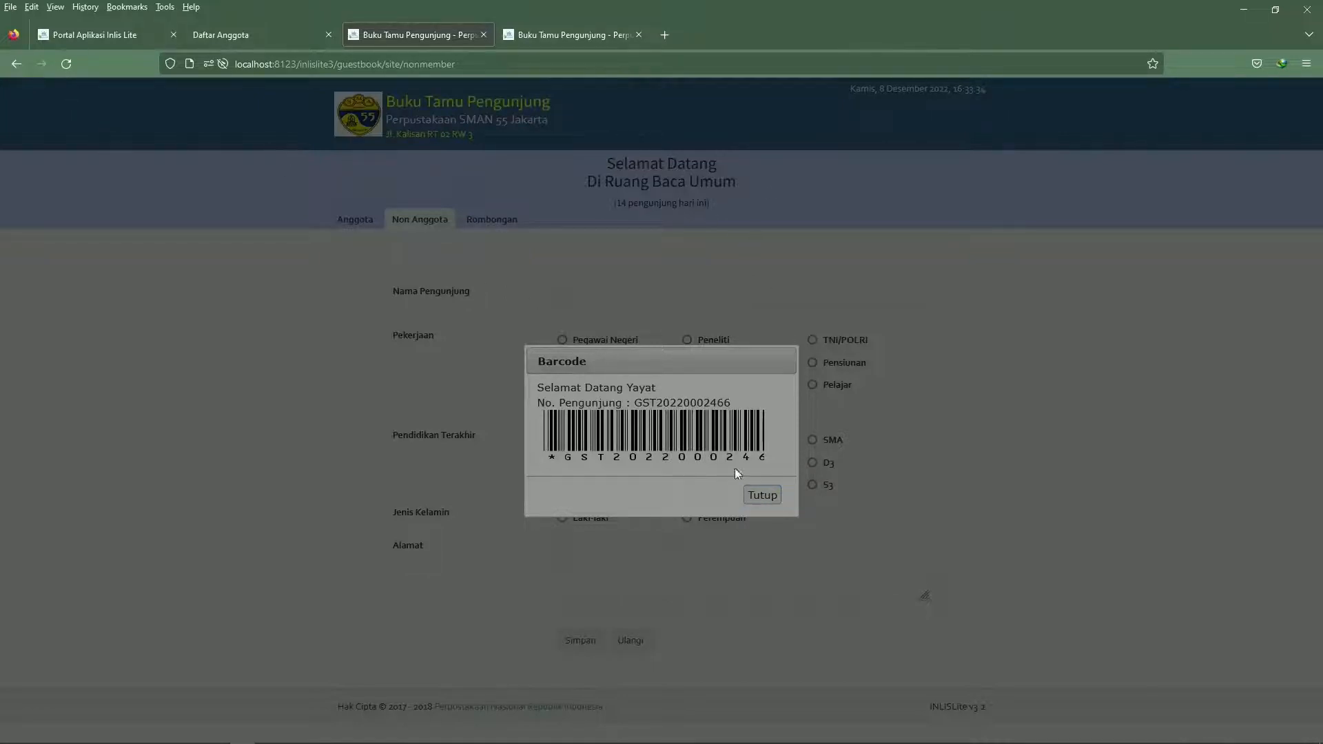
Reload the visitor barcode page, resending the form data, and go back from it
{"action": "left_click", "coordinate": [66, 64]}
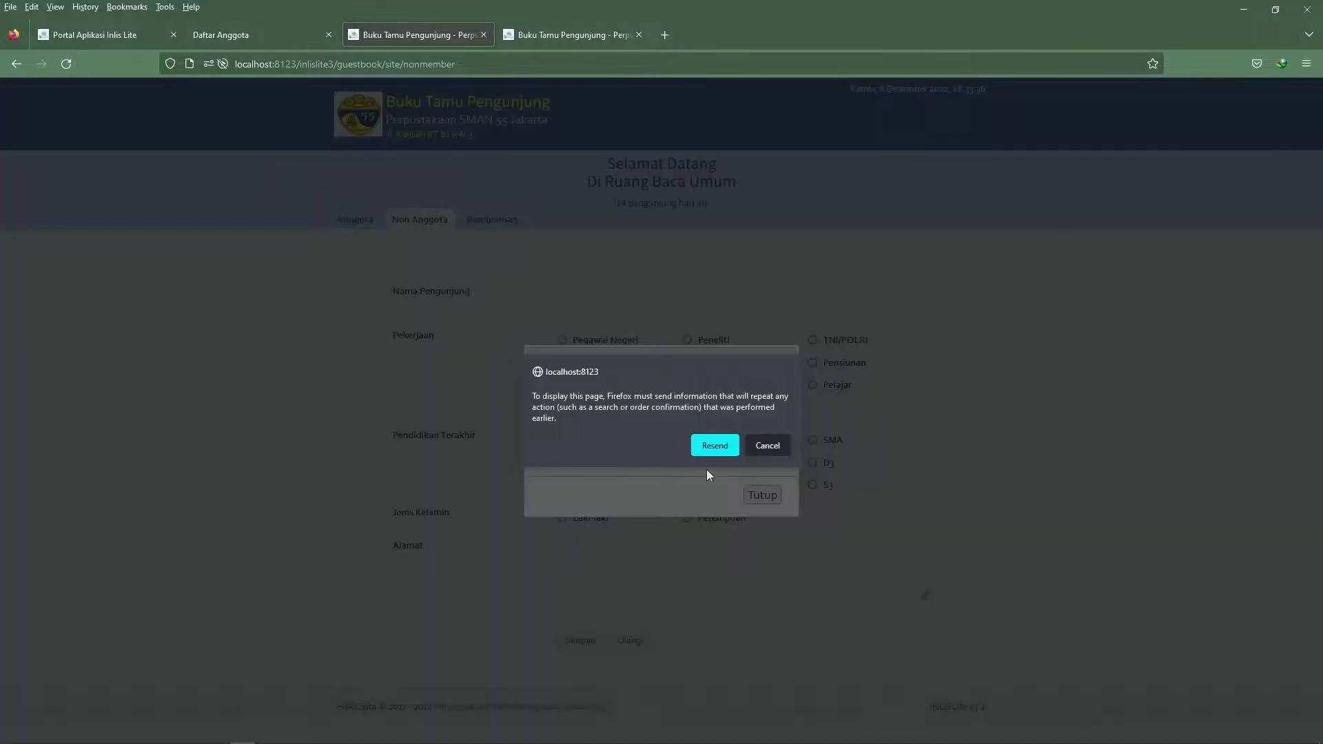
{"action": "left_click", "coordinate": [714, 448]}
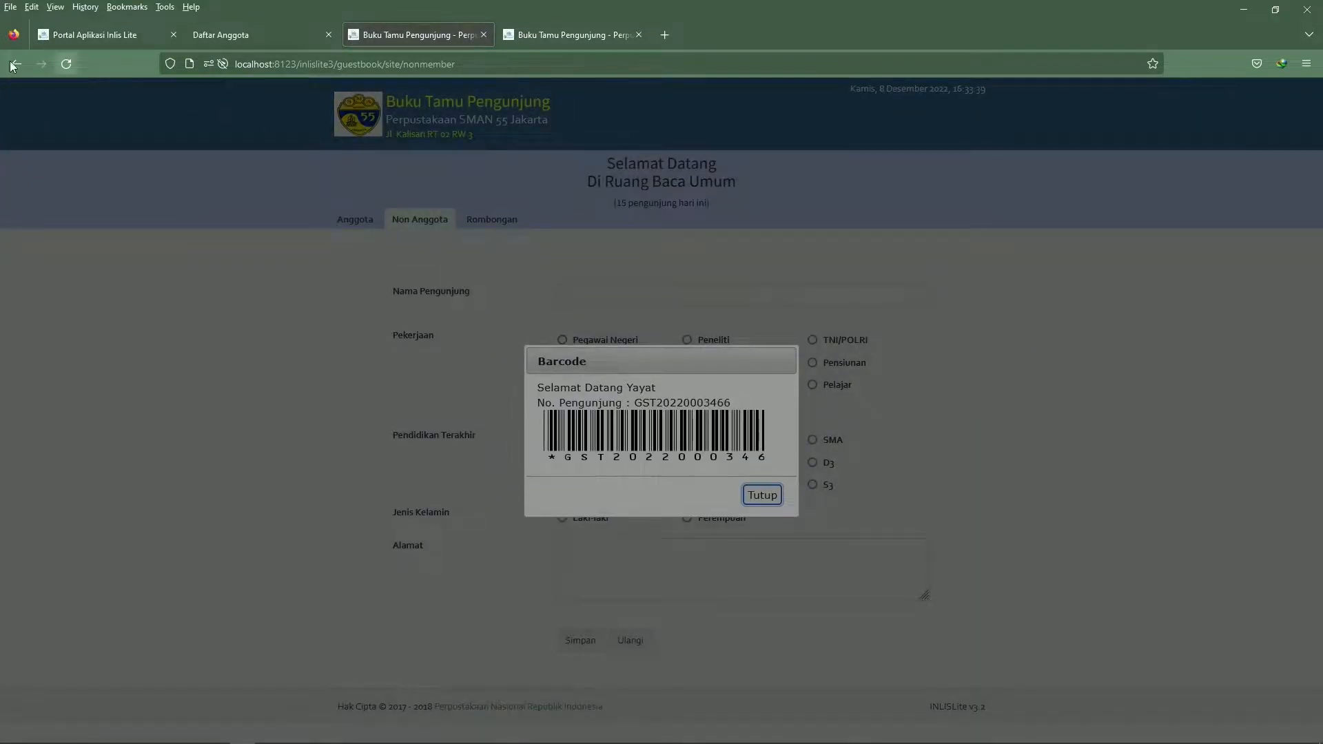
{"action": "left_click", "coordinate": [14, 64]}
Open the Rombongan group visit form and enter the group leader's name and phone number
{"action": "left_click", "coordinate": [513, 225]}
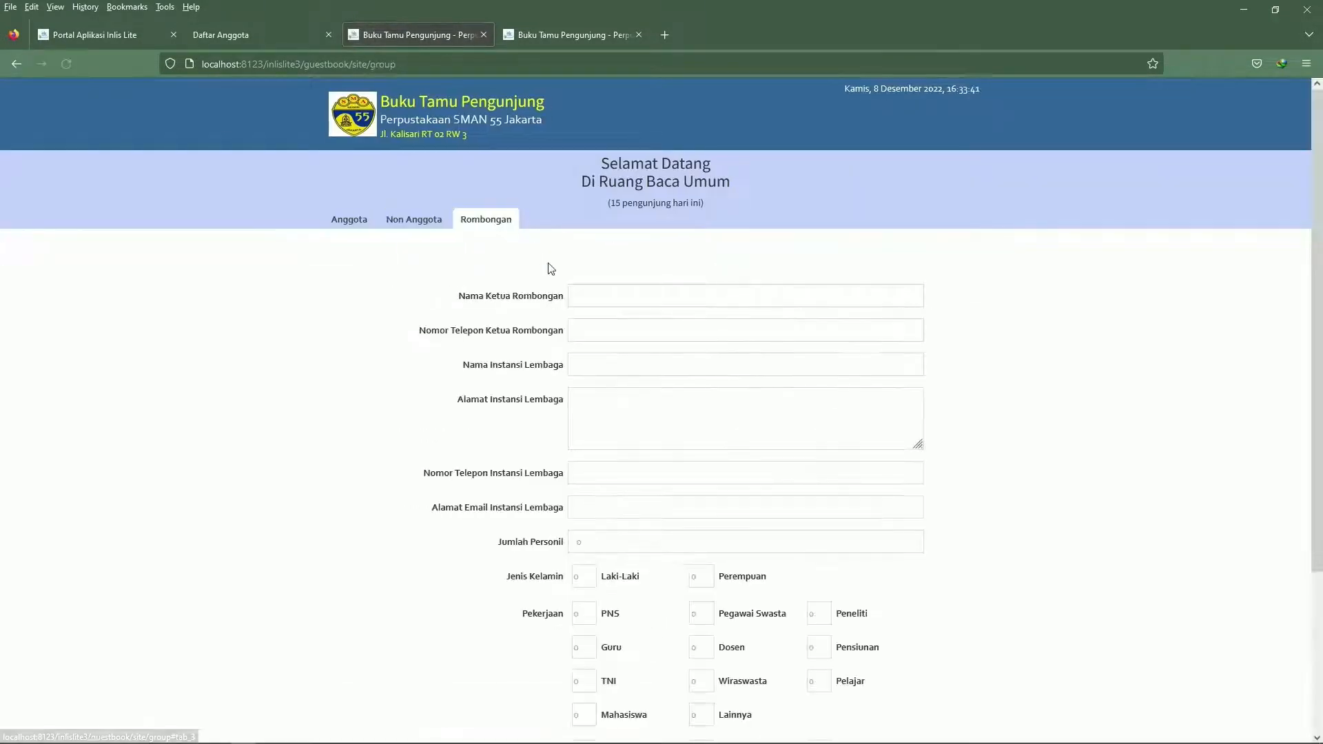
{"action": "left_click", "coordinate": [611, 297]}
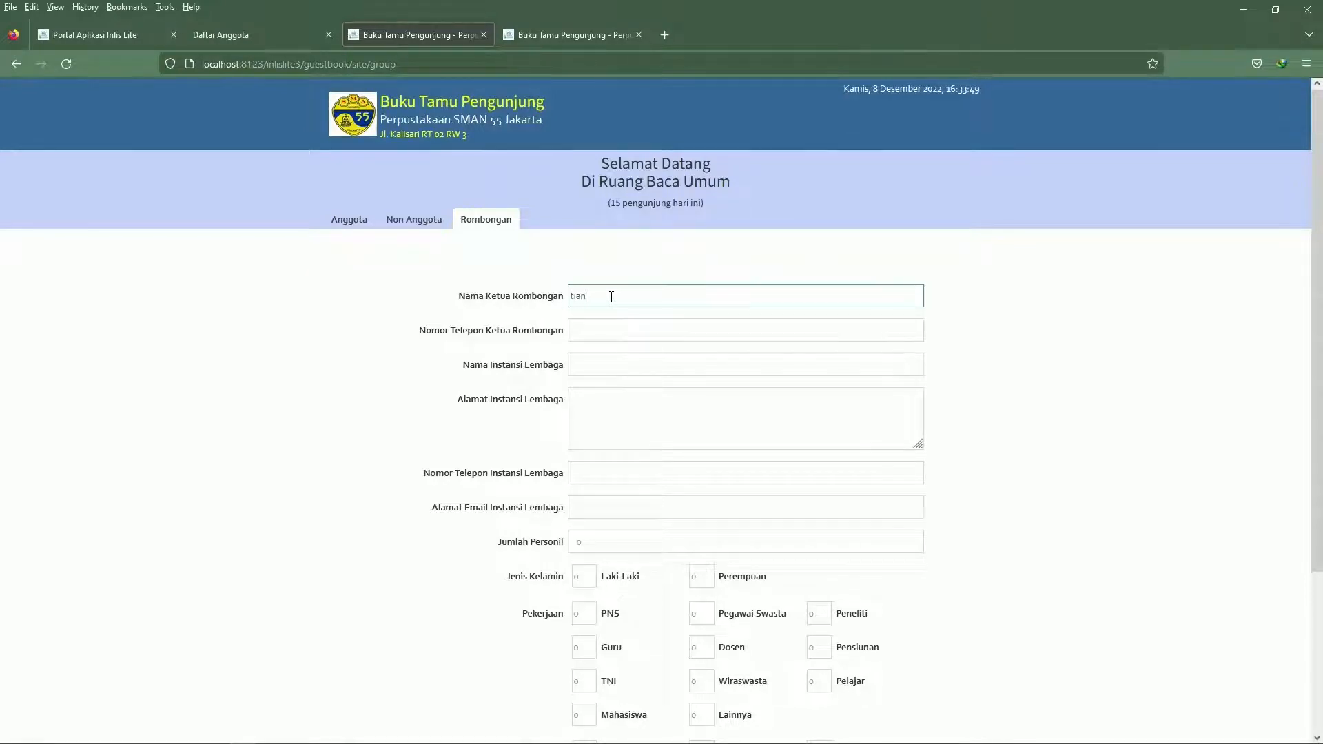
{"action": "key", "text": "BackSpace"}
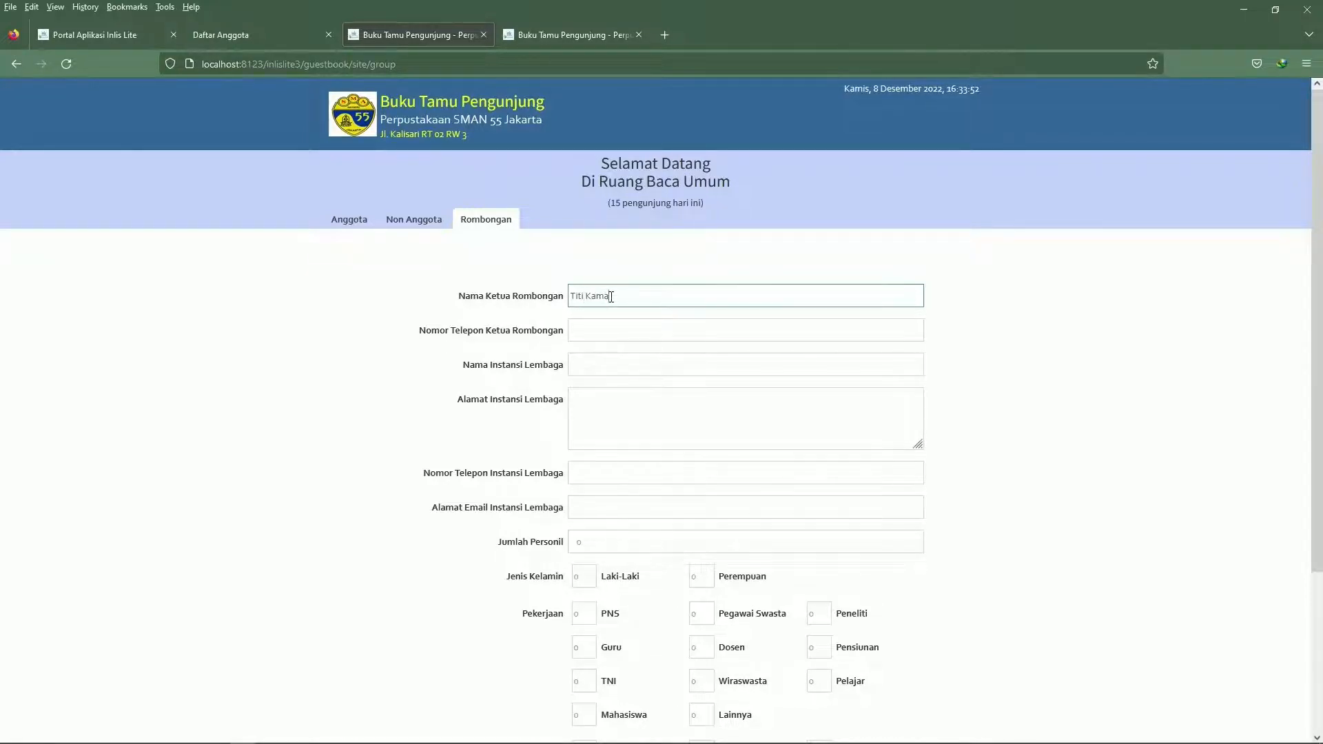
{"action": "key", "text": "Tab"}
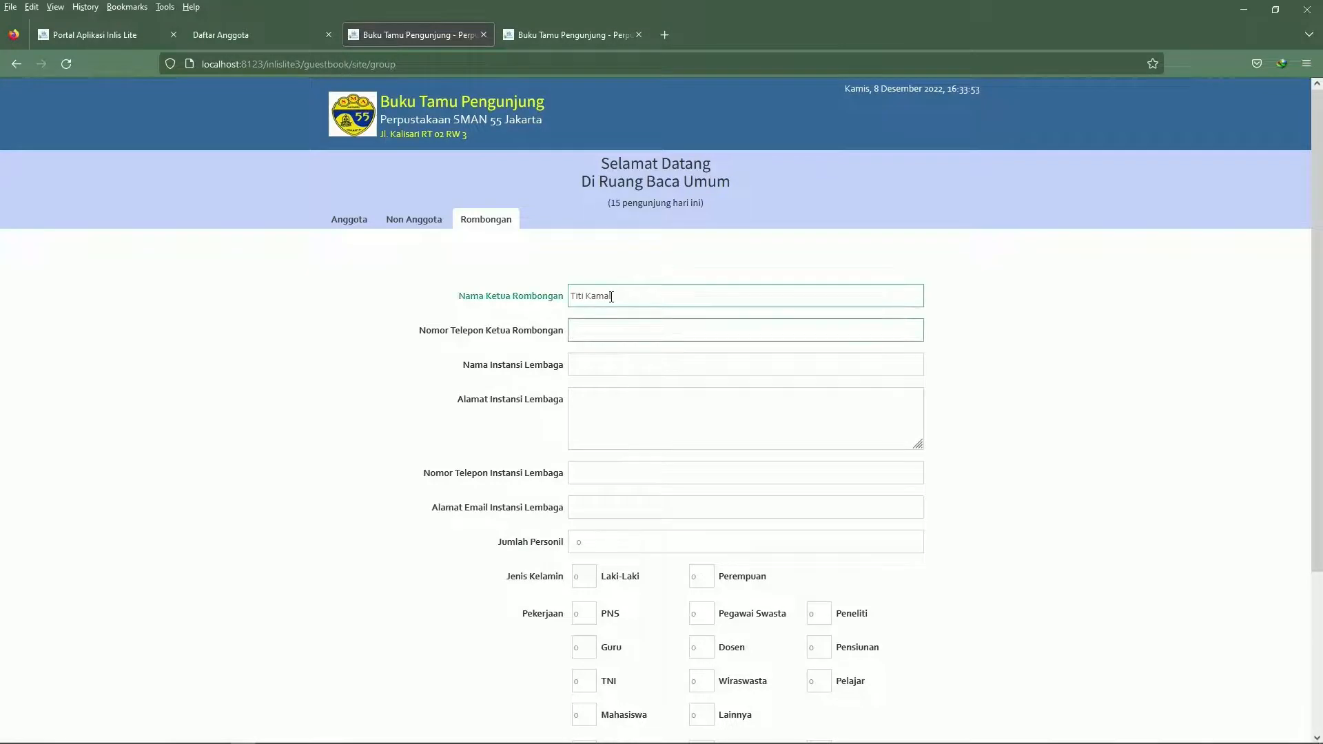
{"action": "key", "text": "Tab"}
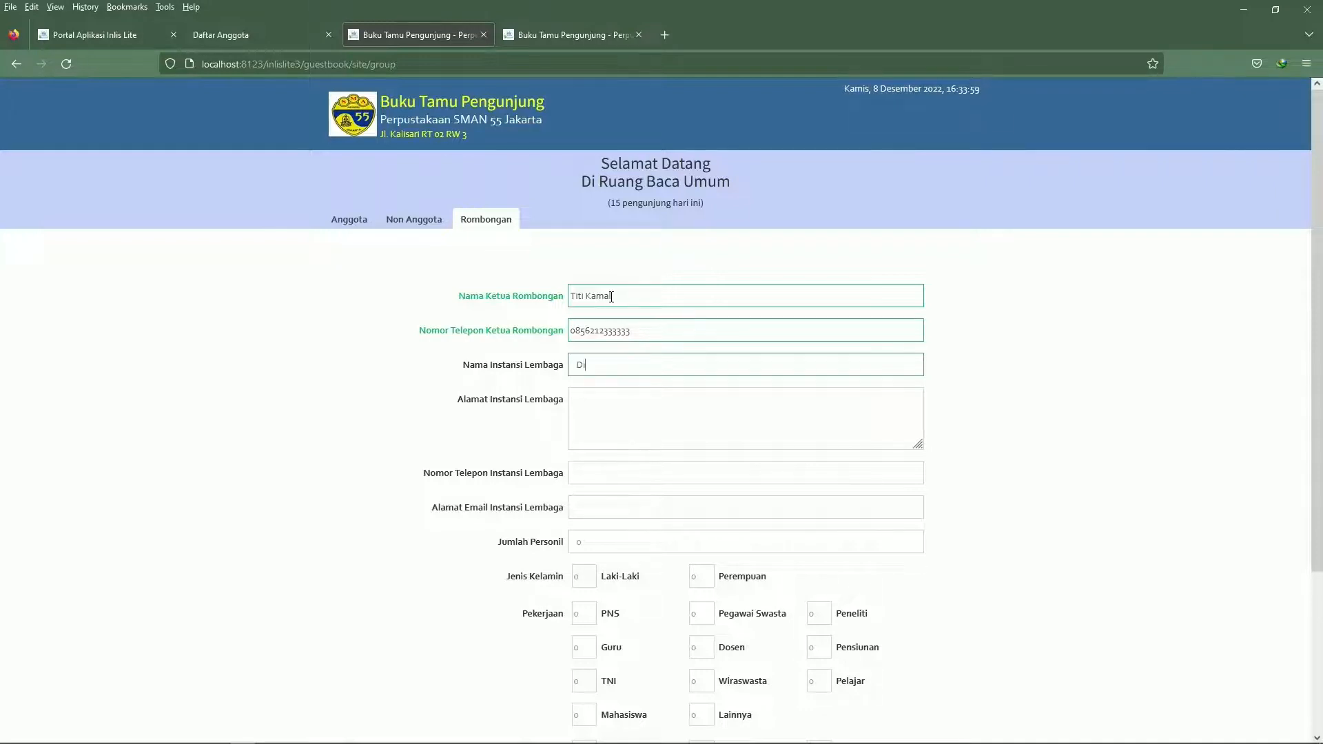
Enter Dinas Pertamanan as the visiting group's institution name
{"action": "type", "text": "Dians"}
{"action": "key", "text": "BackSpace"}
{"action": "key", "text": "BackSpace"}
{"action": "type", "text": "nas Pertamanan"}
{"action": "key", "text": "Tab"}
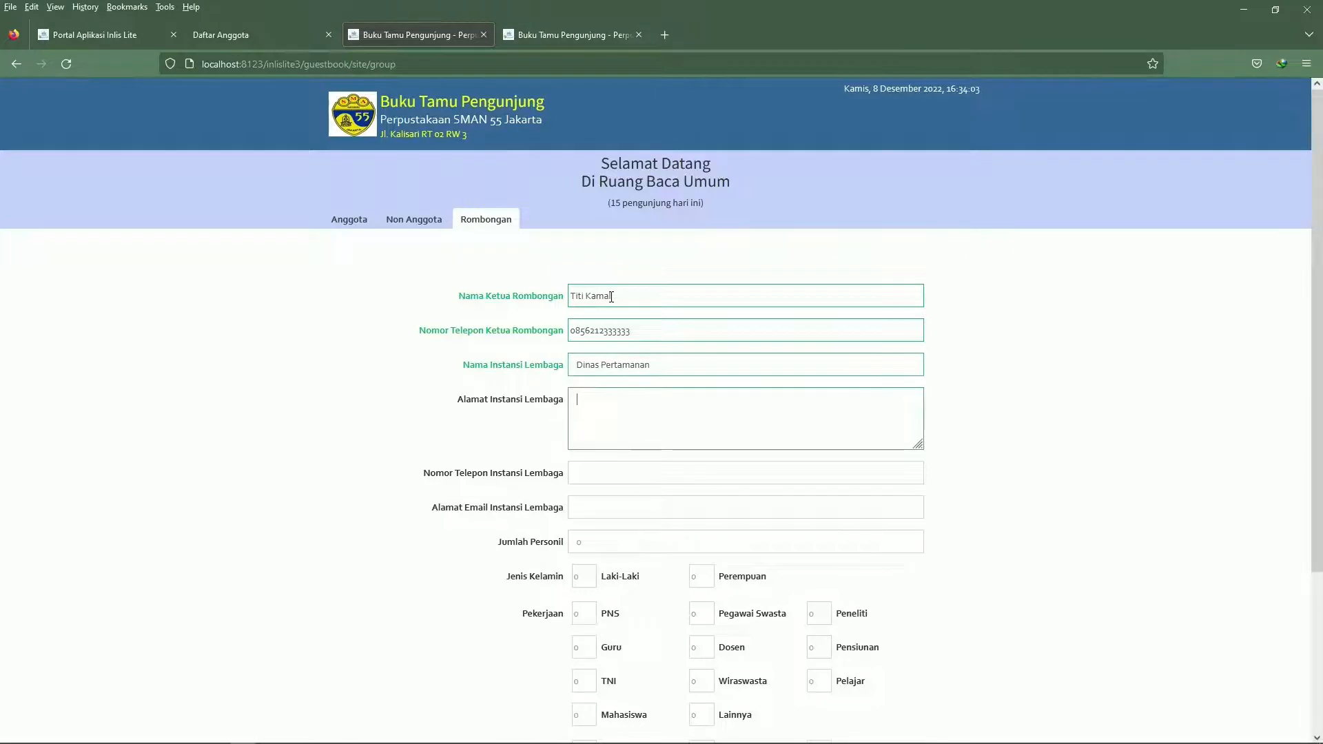
Enter the institution's street address in the group visit form
{"action": "type", "text": "Jalan Jayakarta"}
{"action": "key", "text": "Tab"}
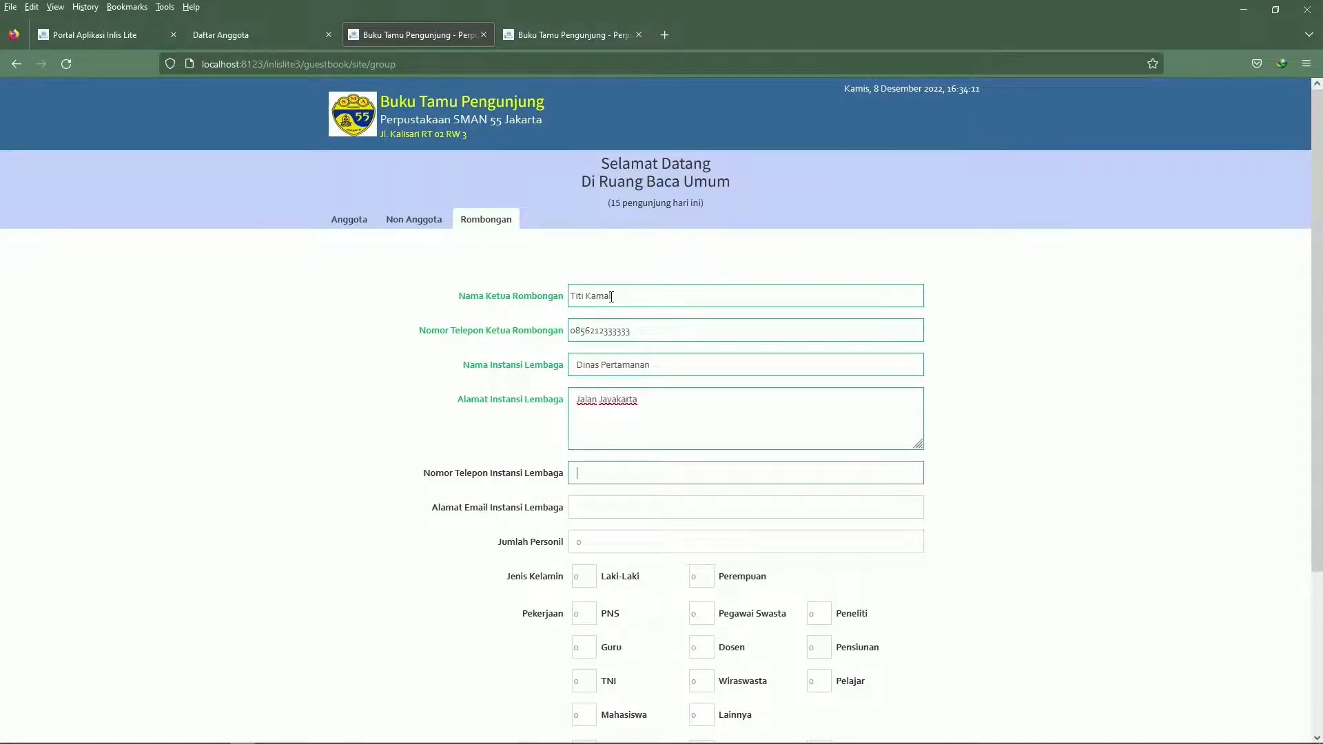
Enter the institution's phone number and e-mail address in the group visit form
{"action": "key", "text": "Tab"}
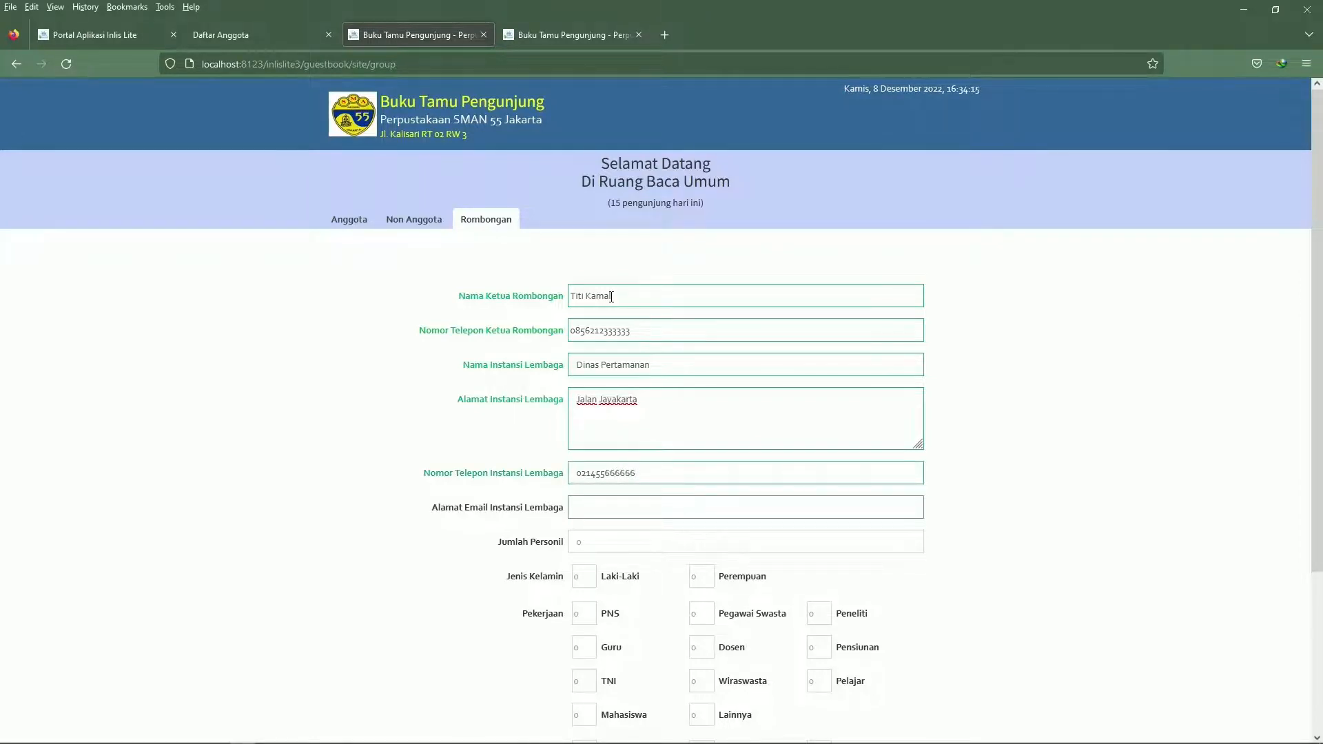
{"action": "key", "text": "Tab"}
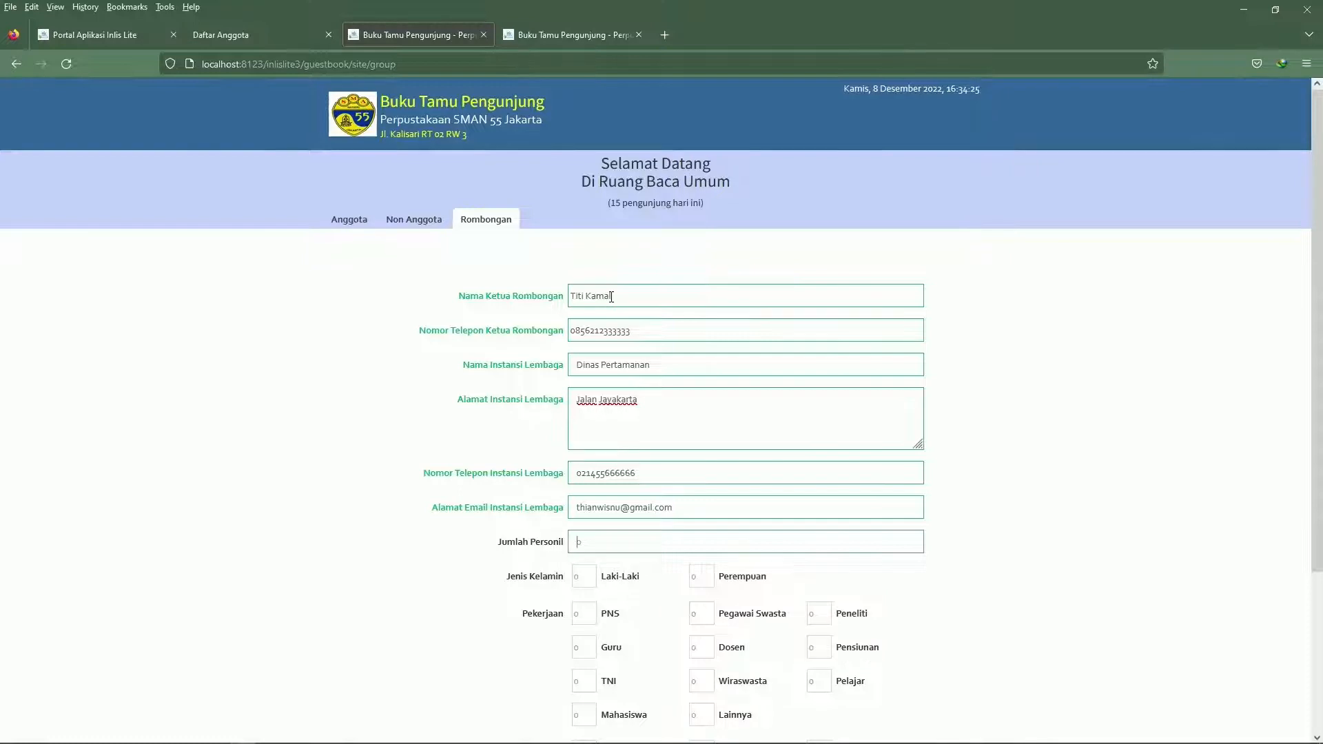
Set Jumlah Personil to 10, with 5 Laki-Laki and 5 Perempuan
{"action": "type", "text": "10"}
{"action": "scroll", "coordinate": [567, 304], "scroll_direction": "down", "scroll_amount": 3}
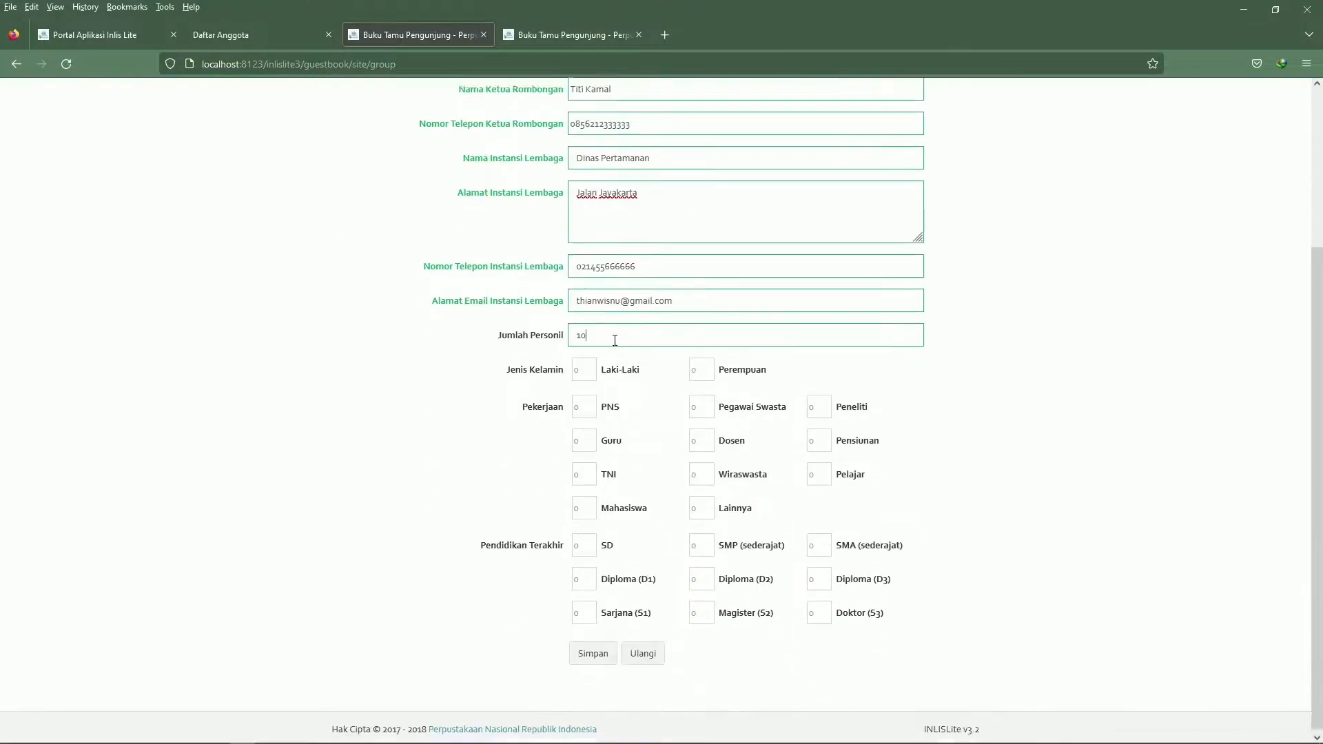
{"action": "left_click", "coordinate": [577, 366]}
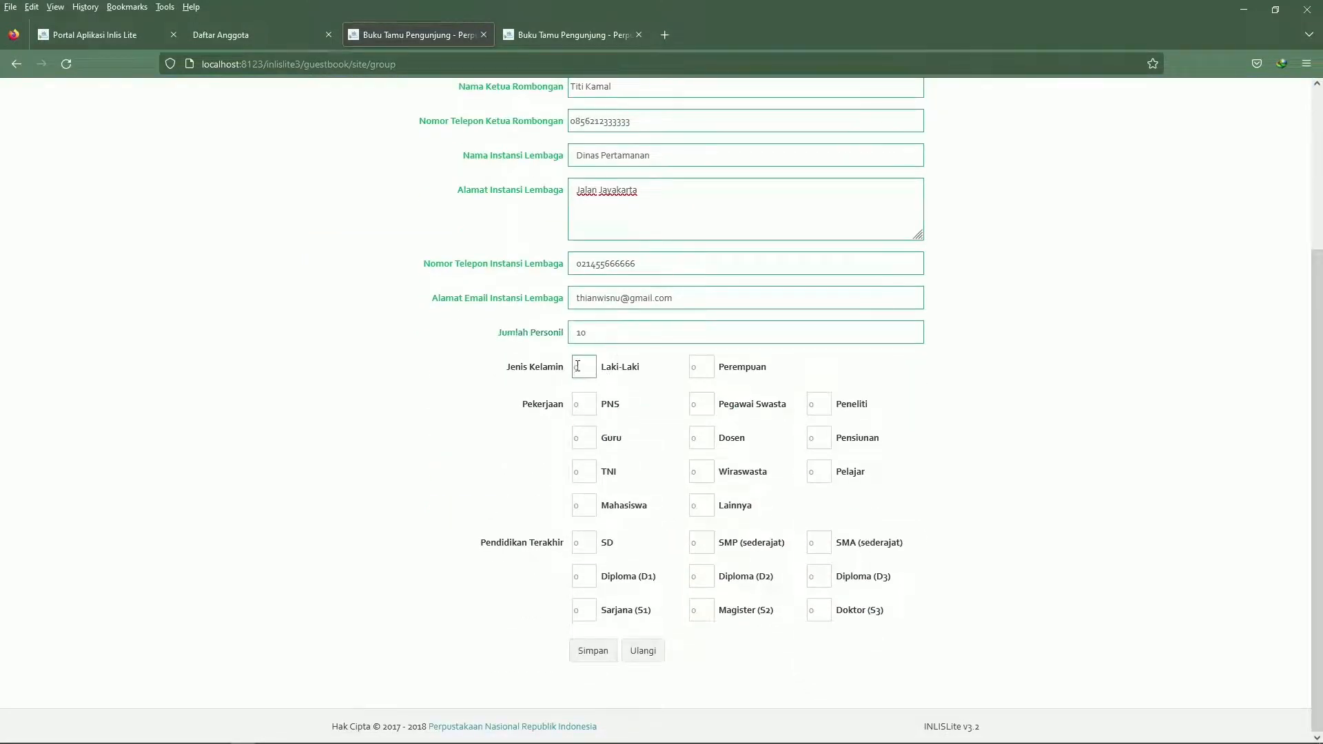
{"action": "key", "text": "Tab"}
Set the group's occupation to 10 PNS, leaving the Guru count empty
{"action": "left_click", "coordinate": [582, 438]}
{"action": "type", "text": "1"}
{"action": "left_click", "coordinate": [711, 441]}
{"action": "double_click", "coordinate": [584, 441]}
{"action": "left_click", "coordinate": [583, 410]}
{"action": "type", "text": "10"}
Set the group's last education to 4 Diploma (D3) and 6 Sarjana (S1), and save the visit, dismissing the barcode
{"action": "left_click", "coordinate": [587, 545]}
{"action": "left_click", "coordinate": [587, 578]}
{"action": "left_click", "coordinate": [823, 580]}
{"action": "type", "text": "4"}
{"action": "left_click", "coordinate": [579, 610]}
{"action": "type", "text": "6"}
{"action": "left_click", "coordinate": [587, 650]}
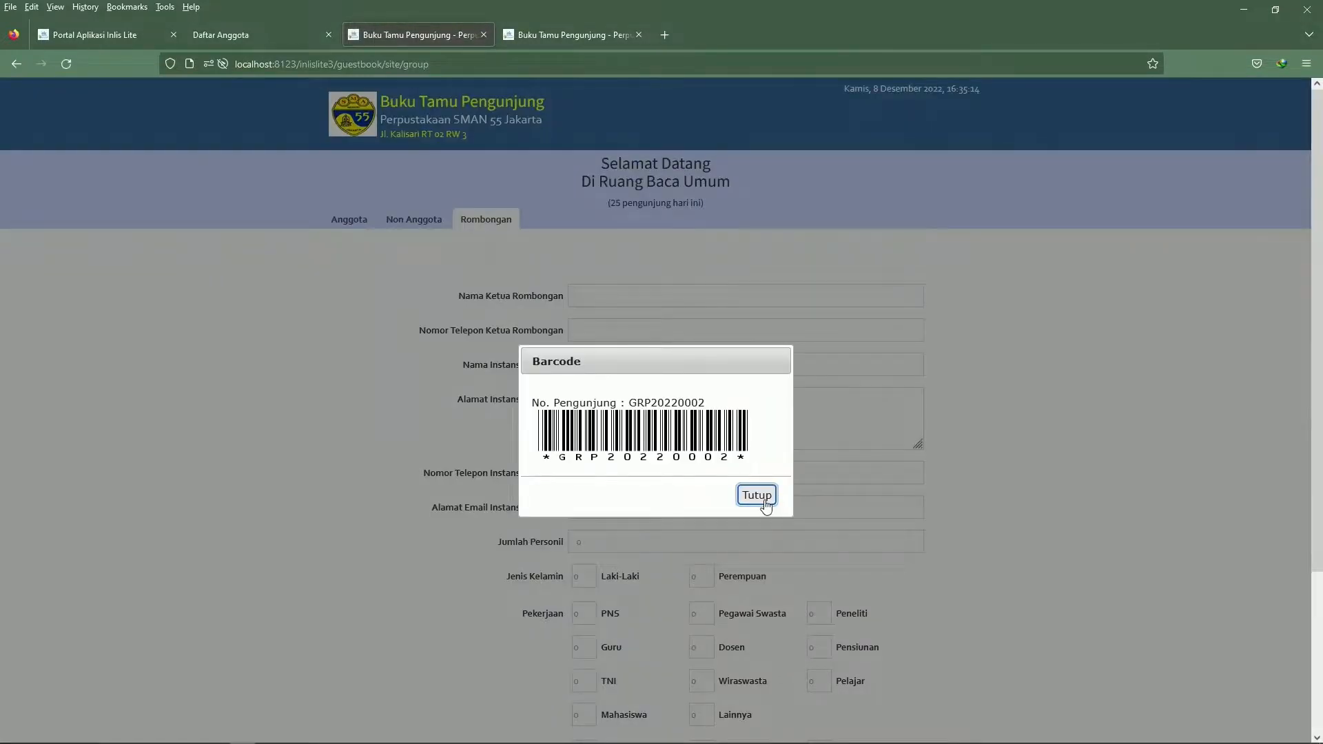
{"action": "left_click", "coordinate": [757, 495]}
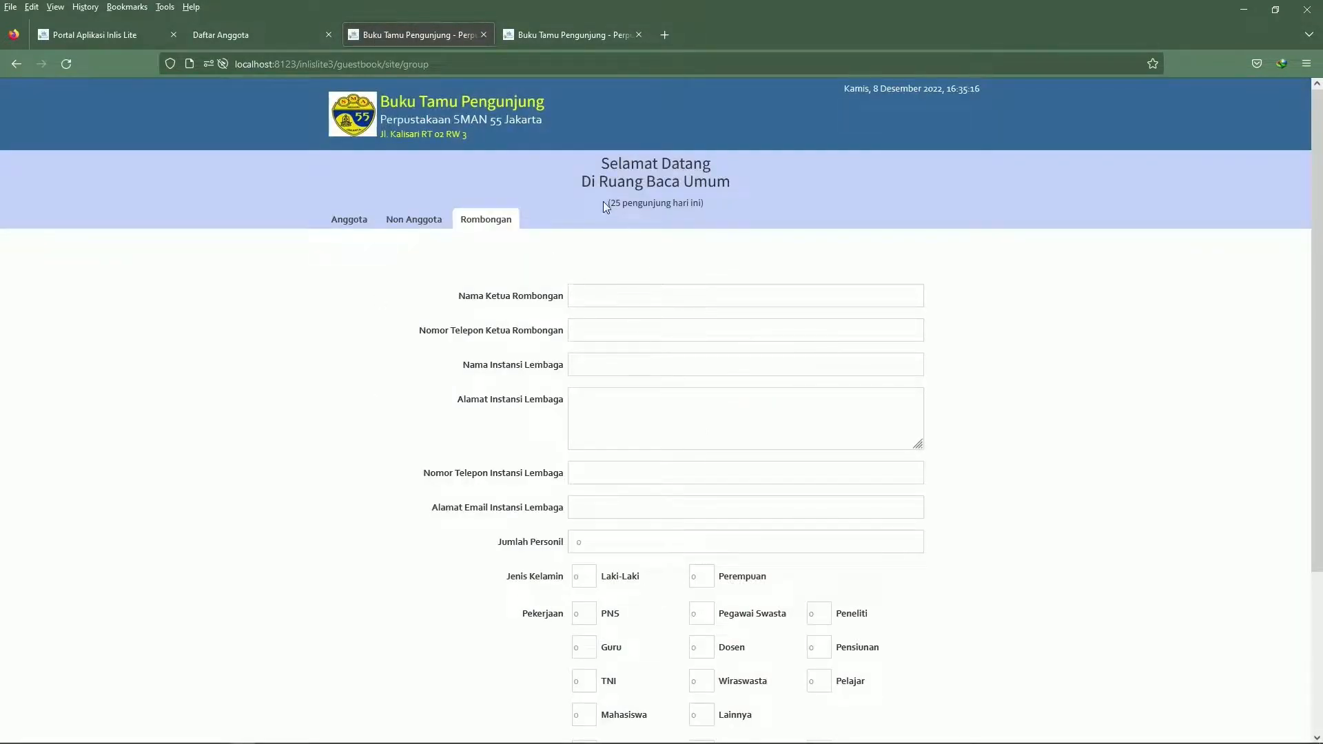
{"action": "left_click_drag", "start_coordinate": [606, 203], "coordinate": [709, 204]}
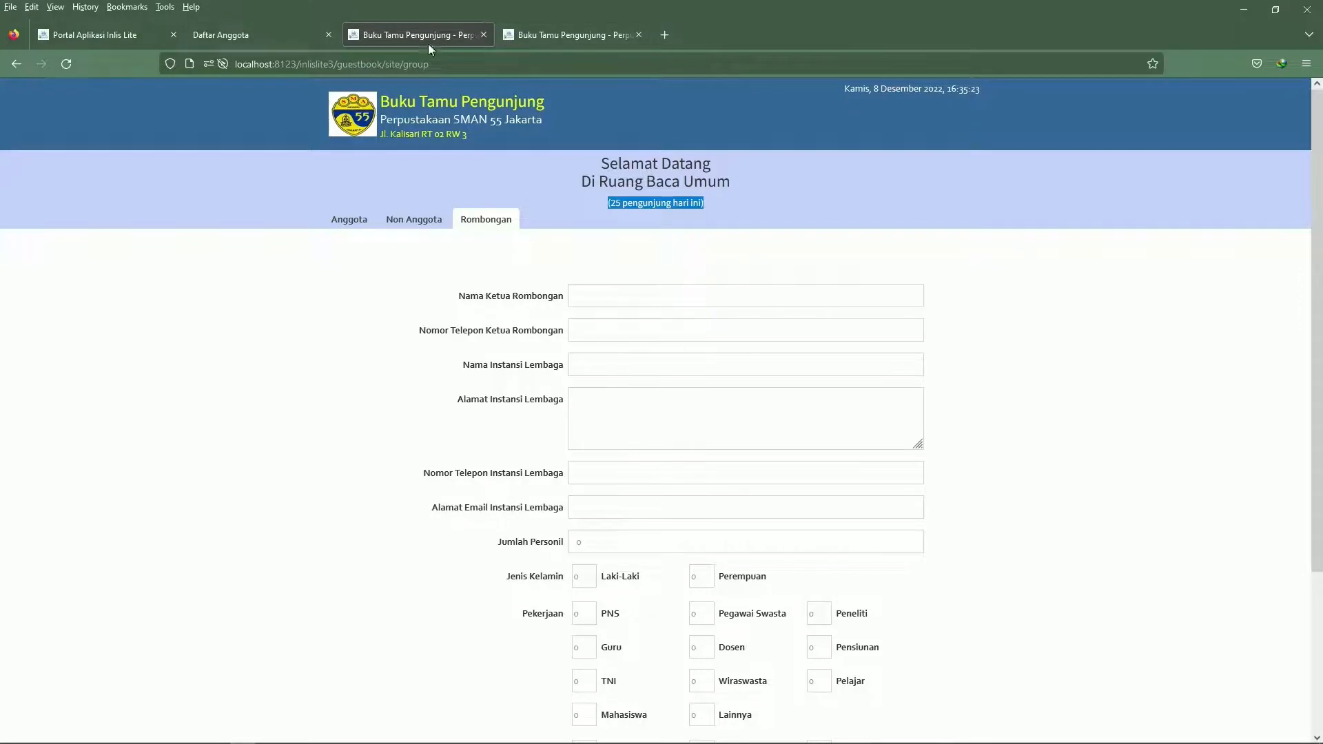
Load the portal at localhost:8123/inlislite3/ in the guest book login tab and open its Back Office
{"action": "left_click", "coordinate": [229, 34]}
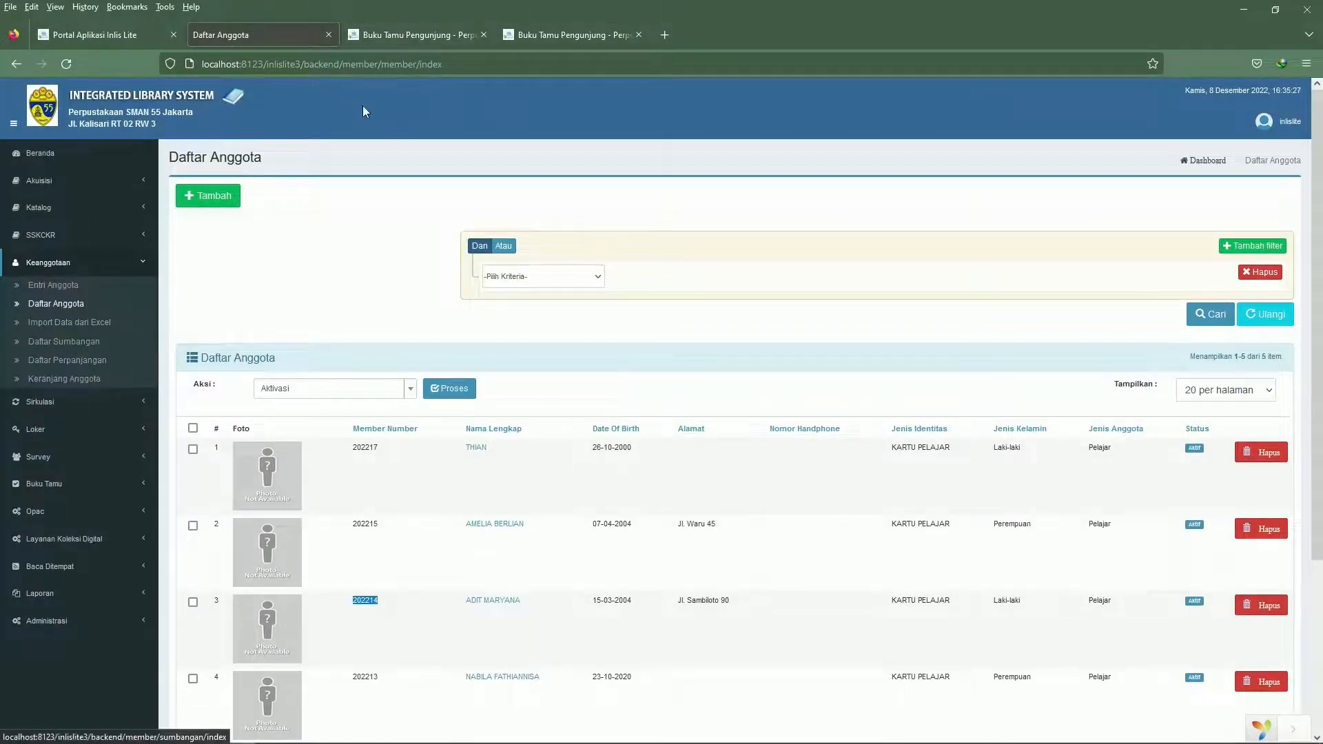
{"action": "left_click", "coordinate": [544, 22]}
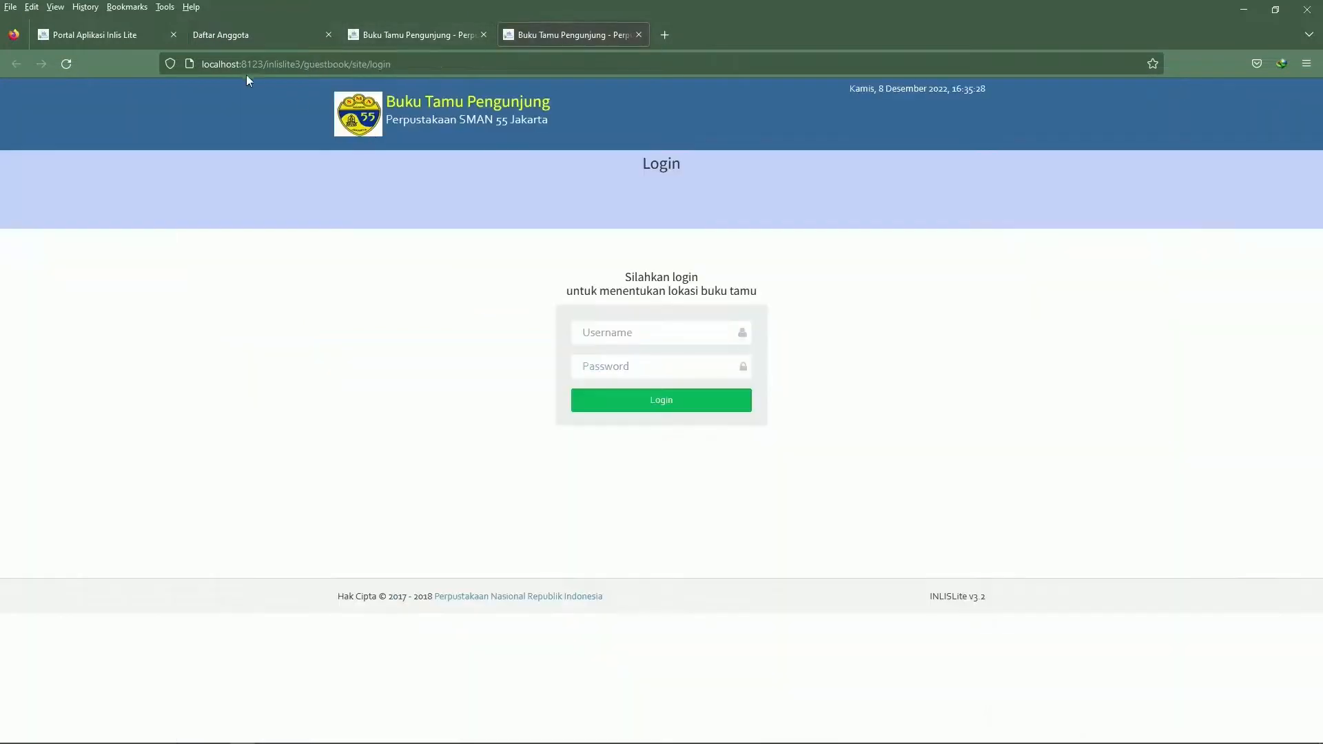
{"action": "left_click_drag", "start_coordinate": [307, 64], "coordinate": [673, 96]}
{"action": "key", "text": "BackSpace"}
{"action": "key", "text": "BackSpace"}
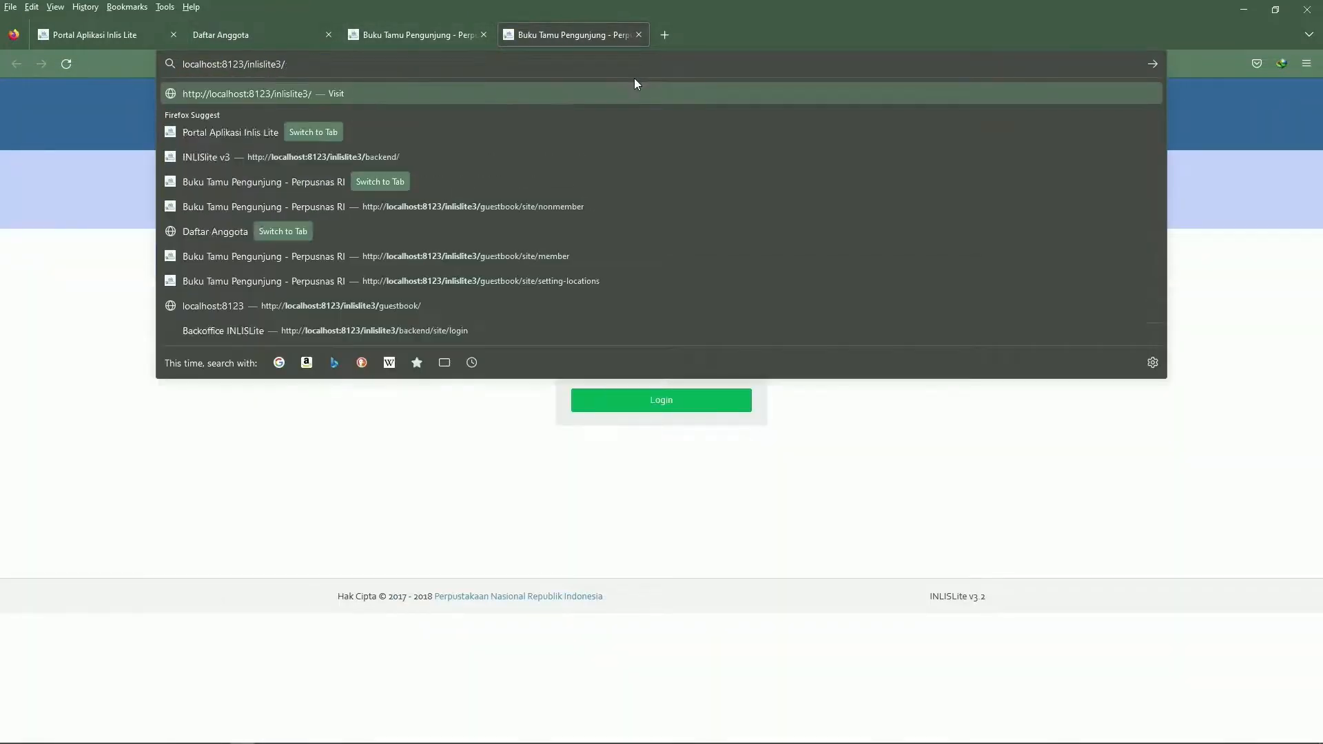
{"action": "key", "text": "Return"}
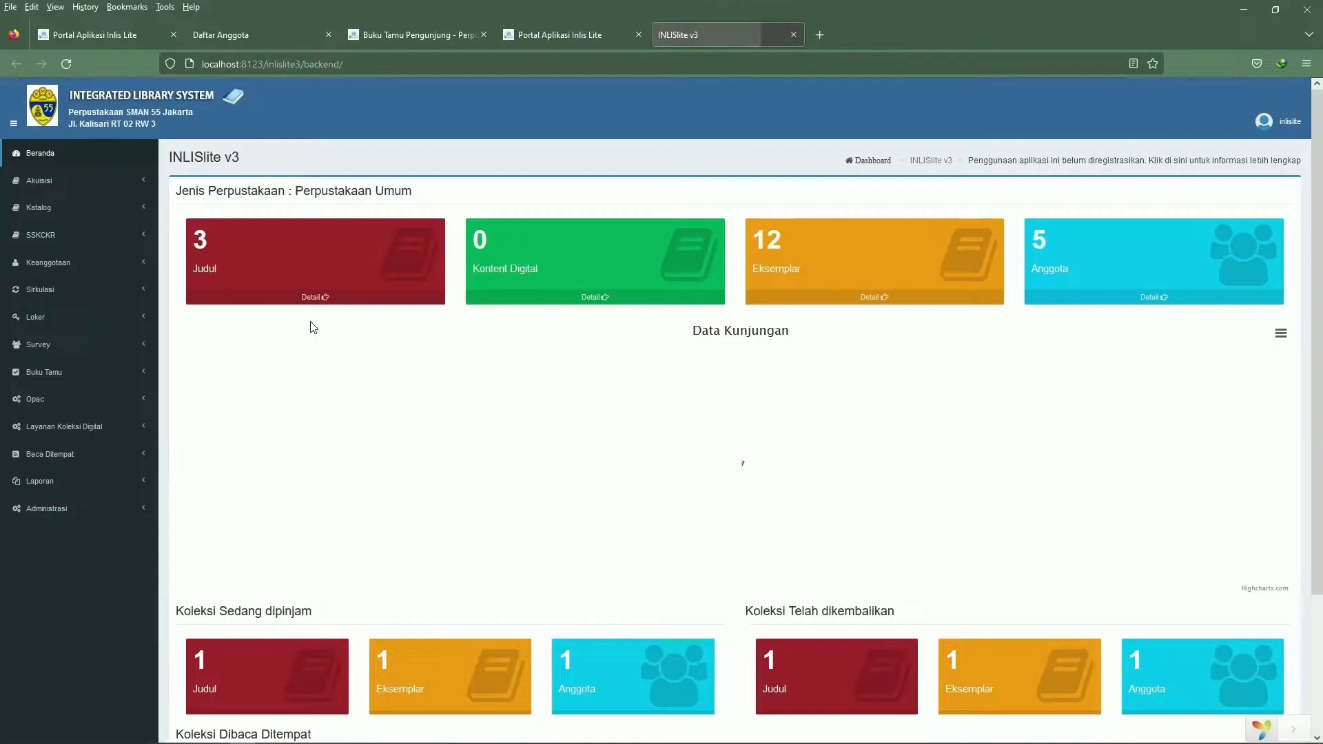
{"action": "left_click", "coordinate": [308, 327]}
{"action": "scroll", "coordinate": [138, 358], "scroll_direction": "down", "scroll_amount": 3}
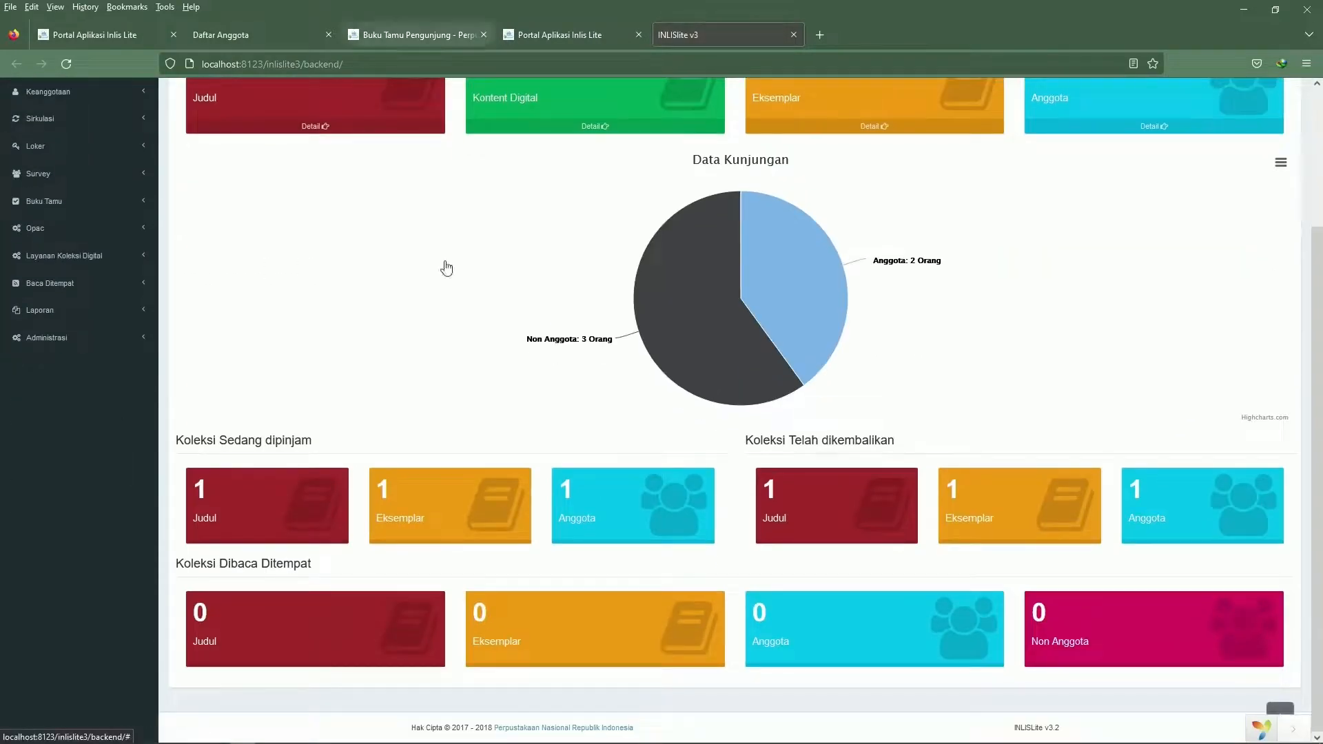
{"action": "scroll", "coordinate": [361, 534], "scroll_direction": "up", "scroll_amount": 3}
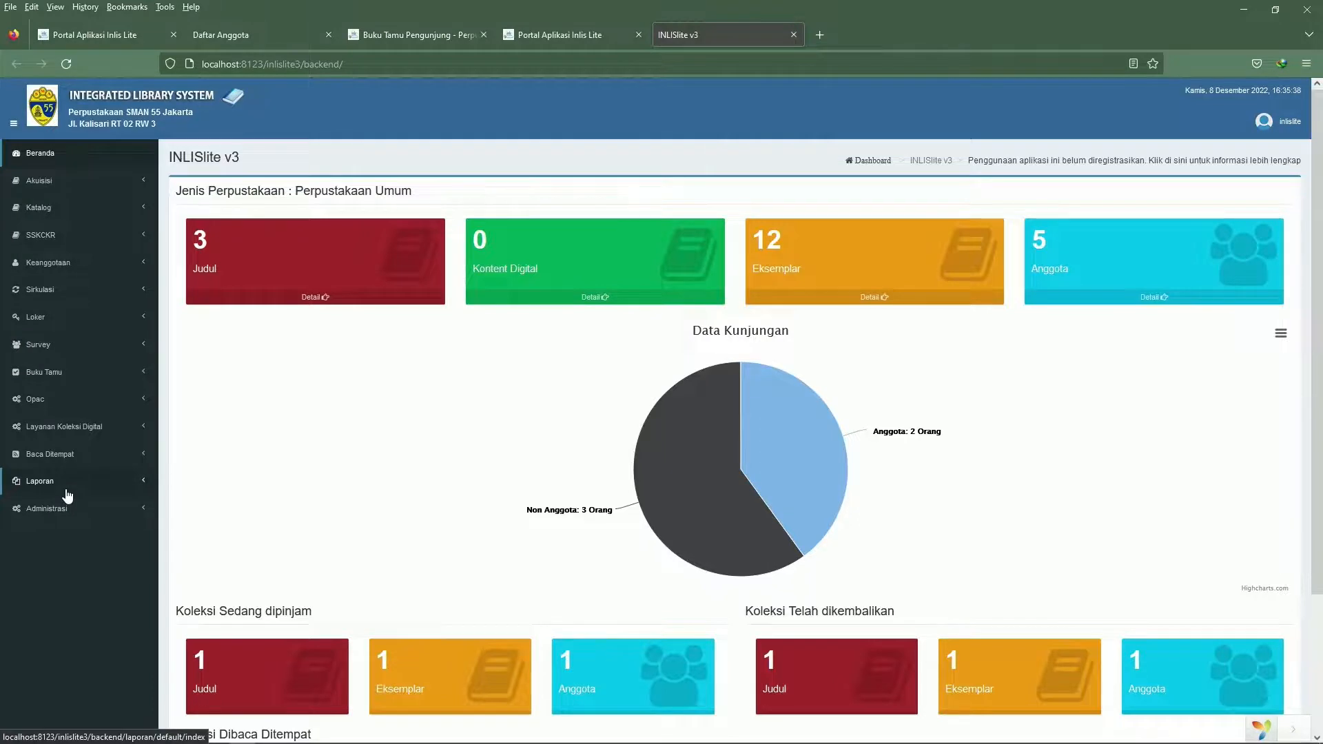
Open the Laporan Kunjungan Periodik report for Buku Tamu
{"action": "left_click", "coordinate": [72, 486]}
{"action": "scroll", "coordinate": [93, 493], "scroll_direction": "down", "scroll_amount": 2}
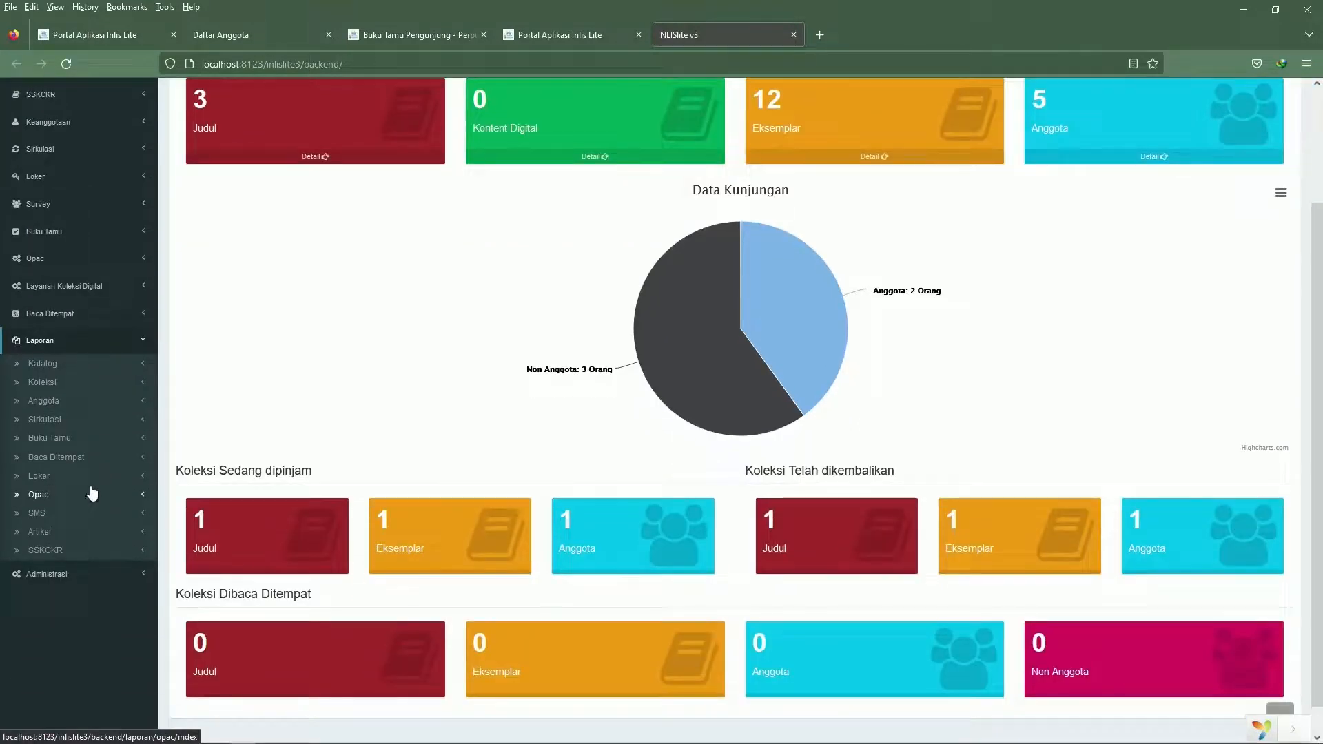
{"action": "left_click", "coordinate": [73, 440]}
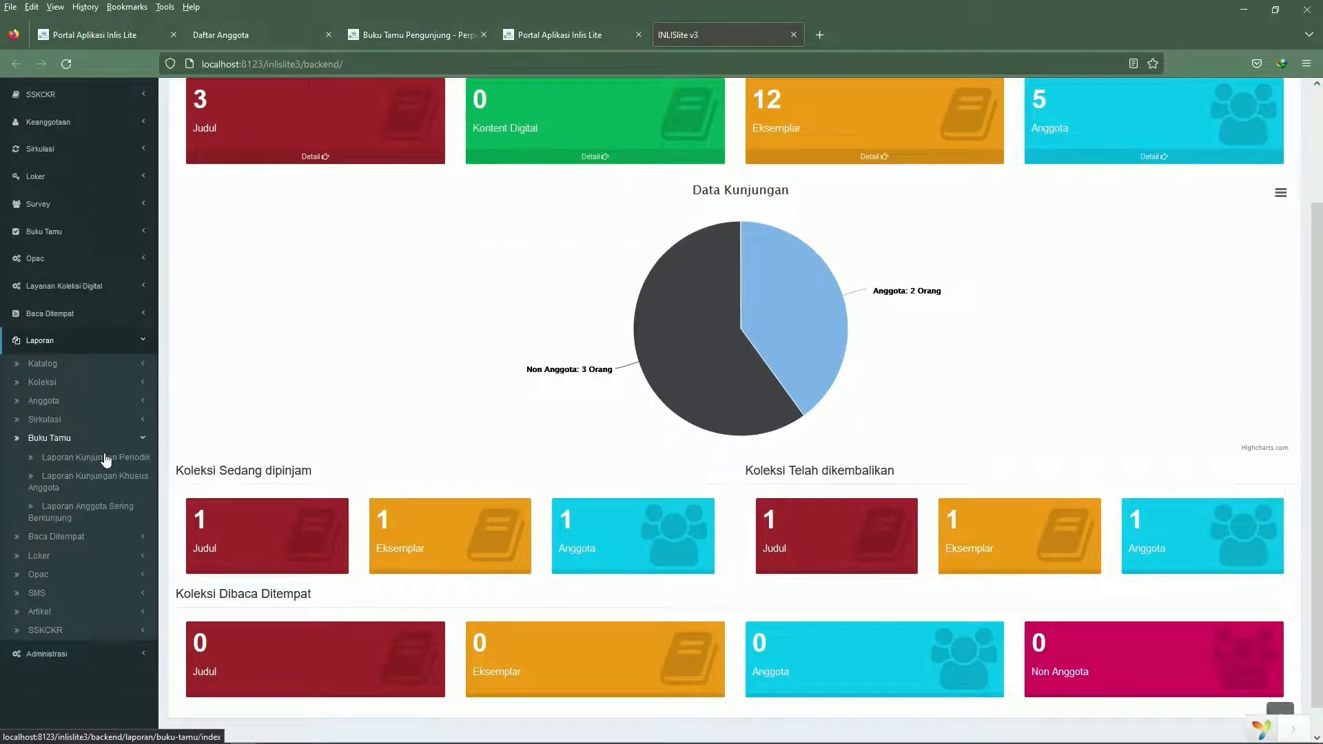
{"action": "left_click", "coordinate": [142, 458]}
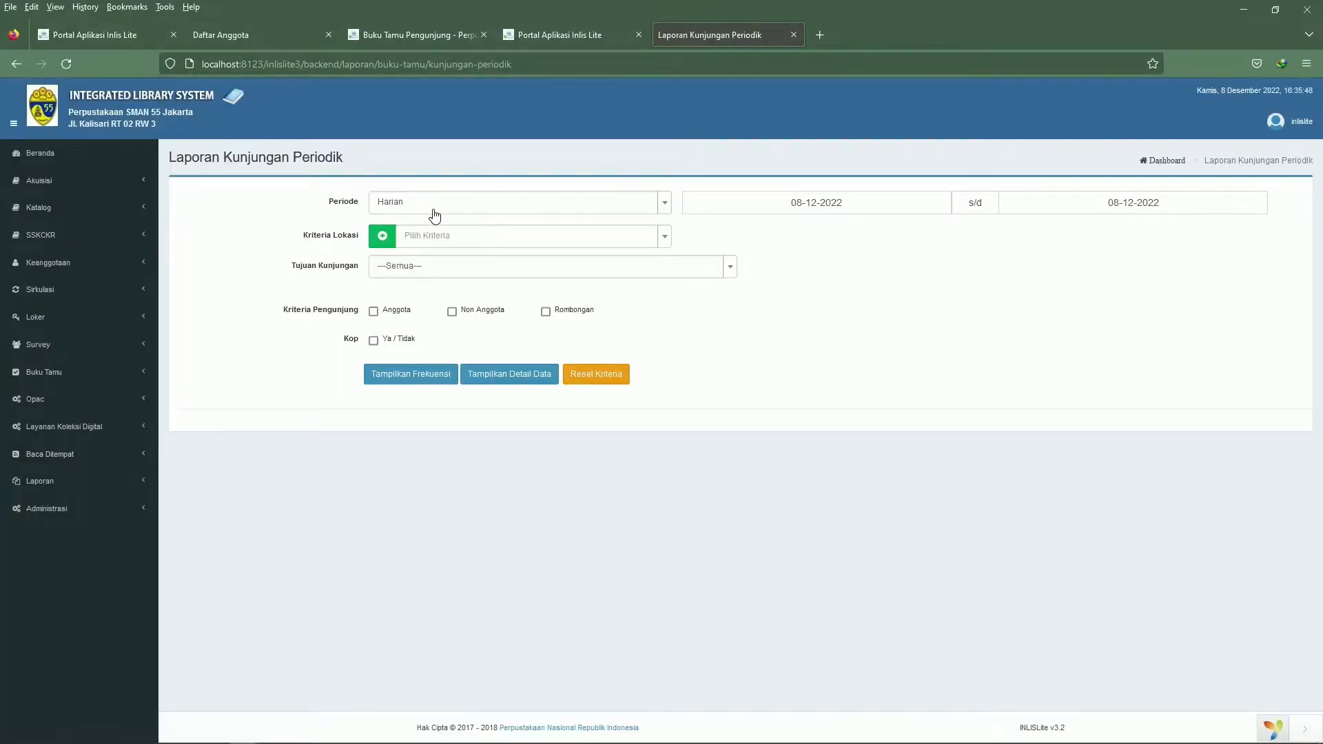
Set the visit report's period to Bulanan
{"action": "left_click", "coordinate": [435, 215]}
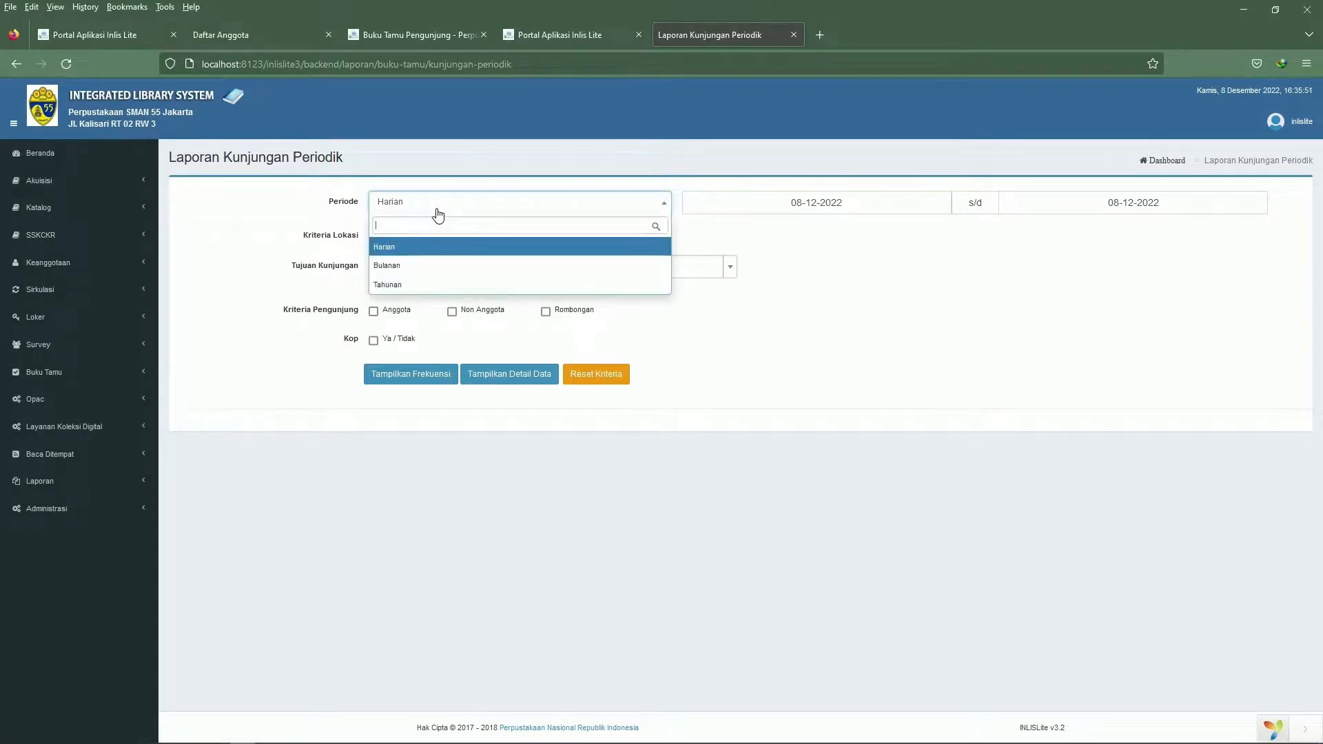
{"action": "left_click", "coordinate": [441, 267]}
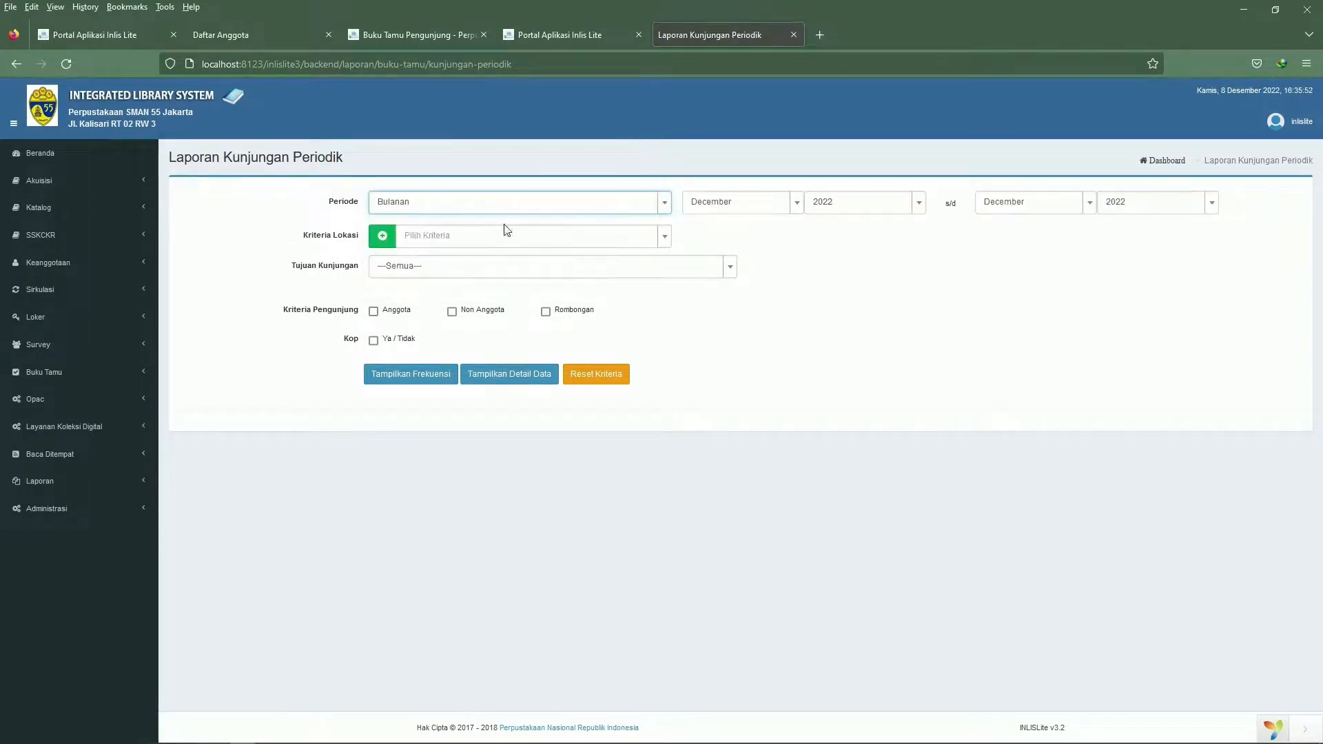
{"action": "left_click", "coordinate": [526, 200]}
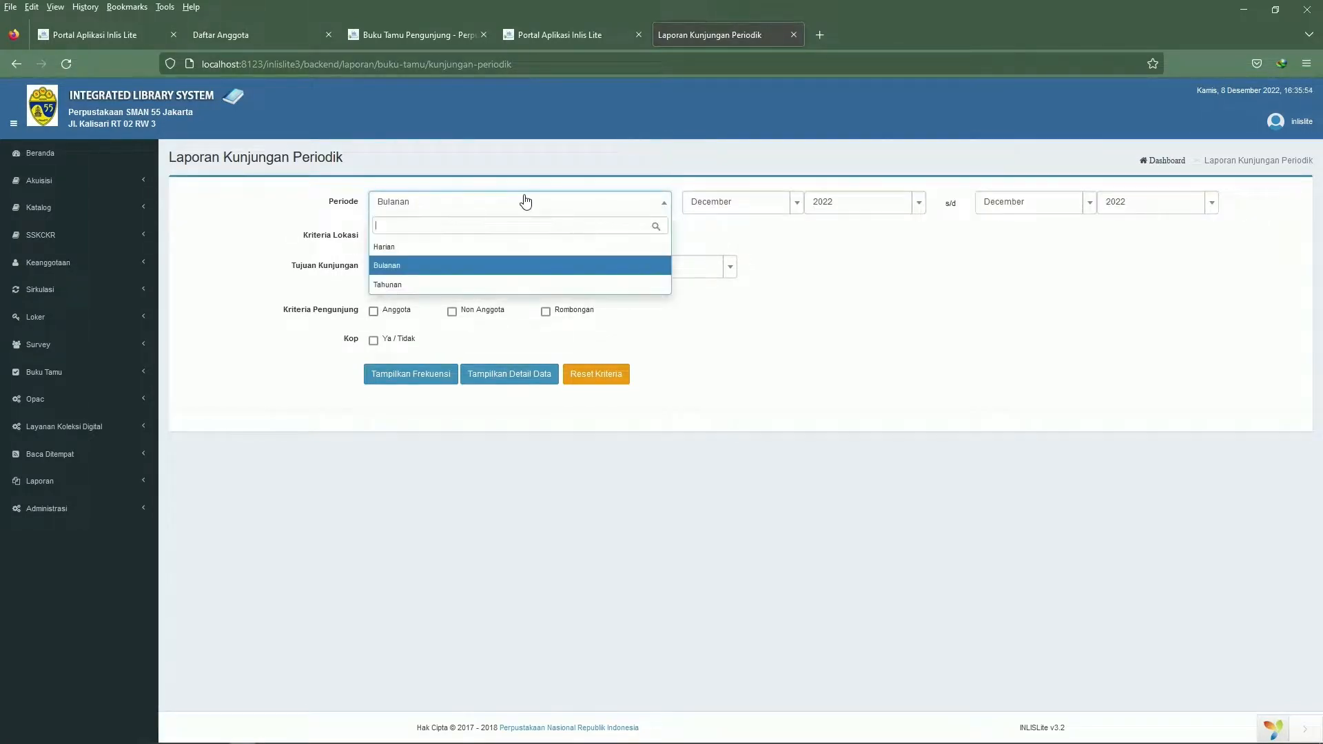
{"action": "left_click", "coordinate": [505, 267]}
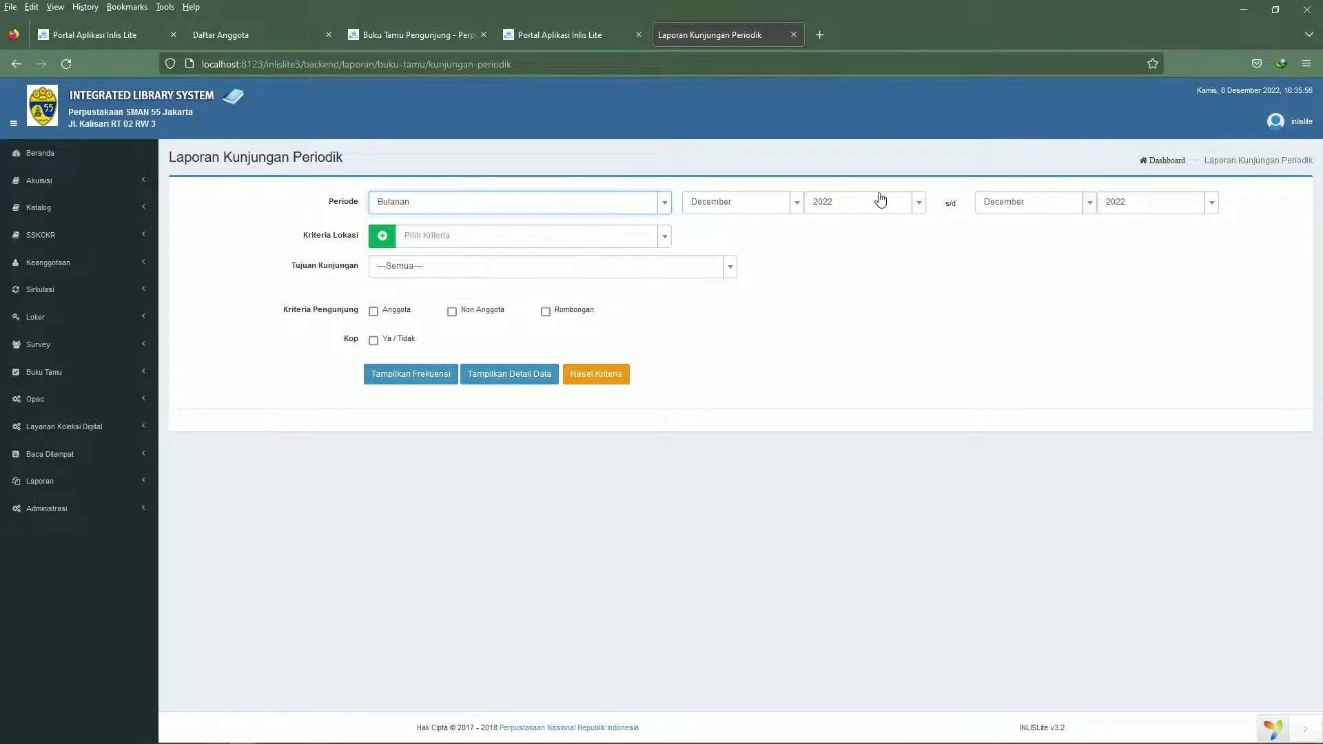
Set the location criterion to Lokasi Perpustakaan and include Anggota, Non Anggota and Rombongan visitors in the report
{"action": "left_click", "coordinate": [487, 246]}
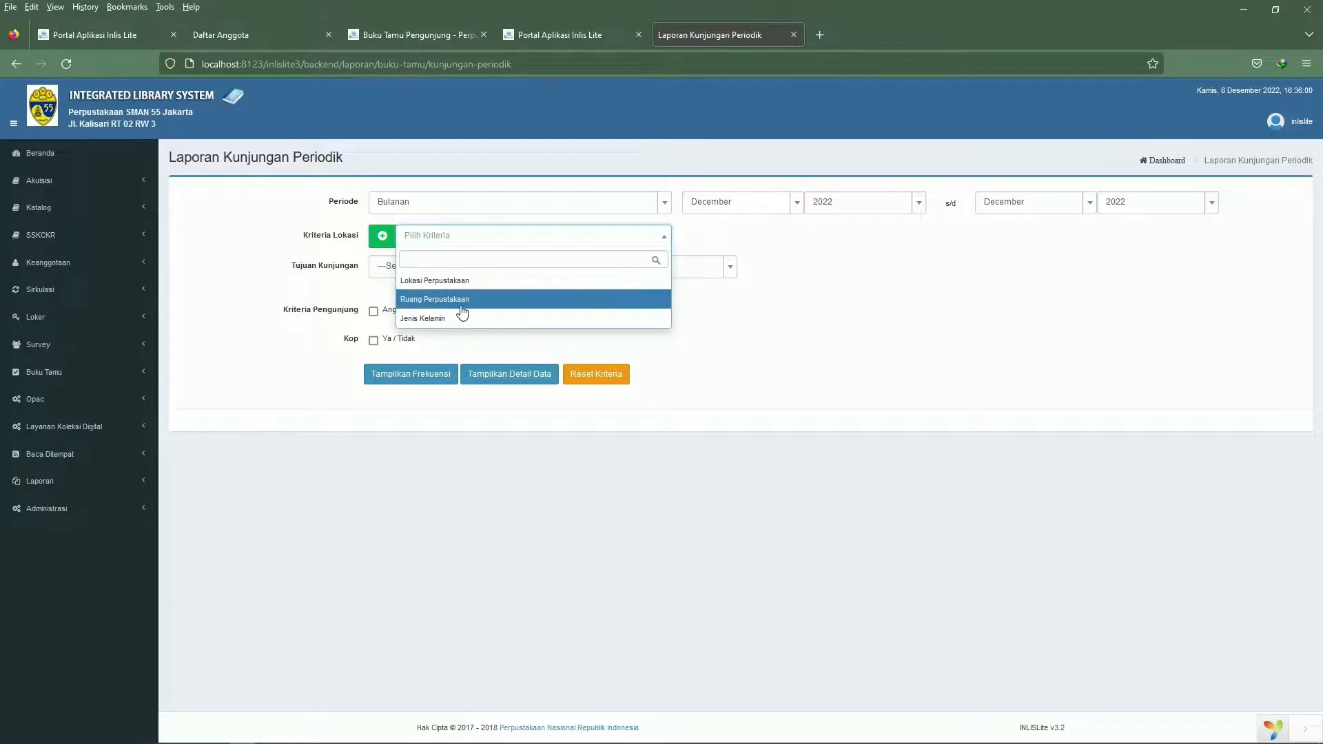
{"action": "left_click", "coordinate": [466, 281]}
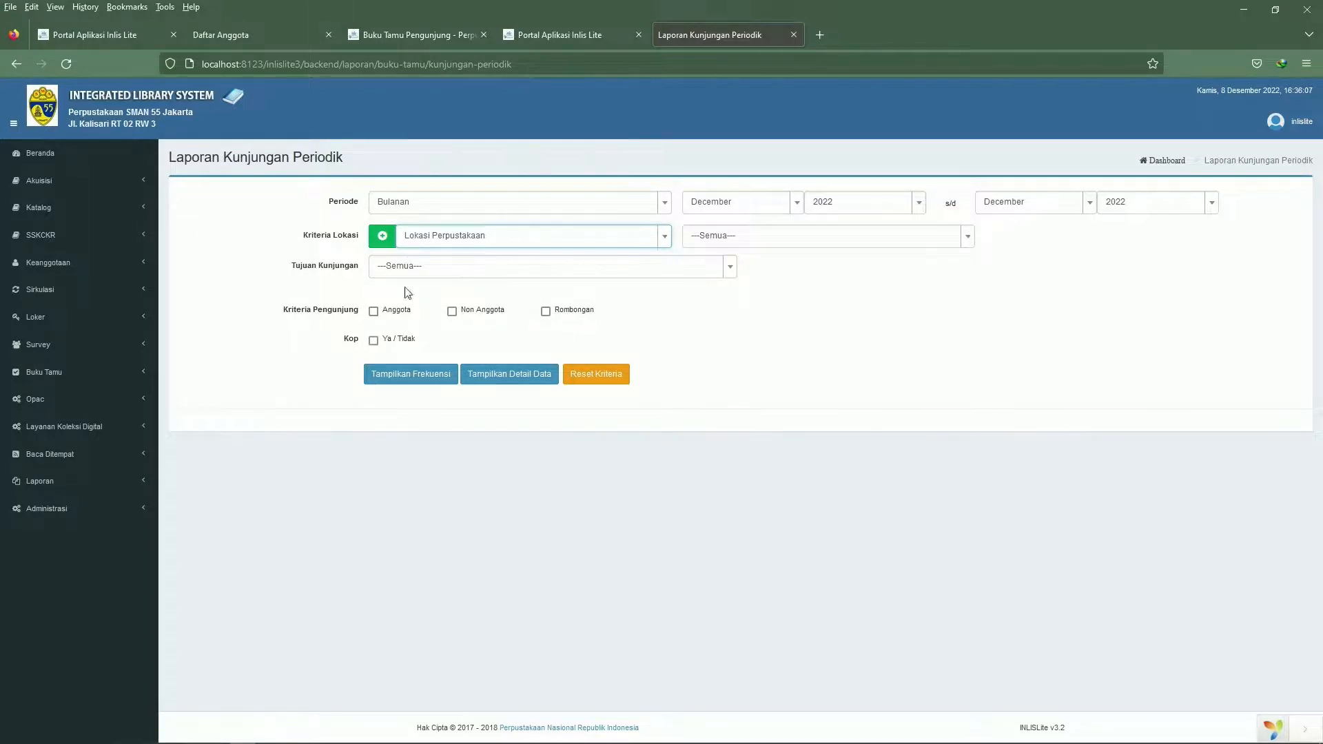
{"action": "left_click", "coordinate": [373, 311]}
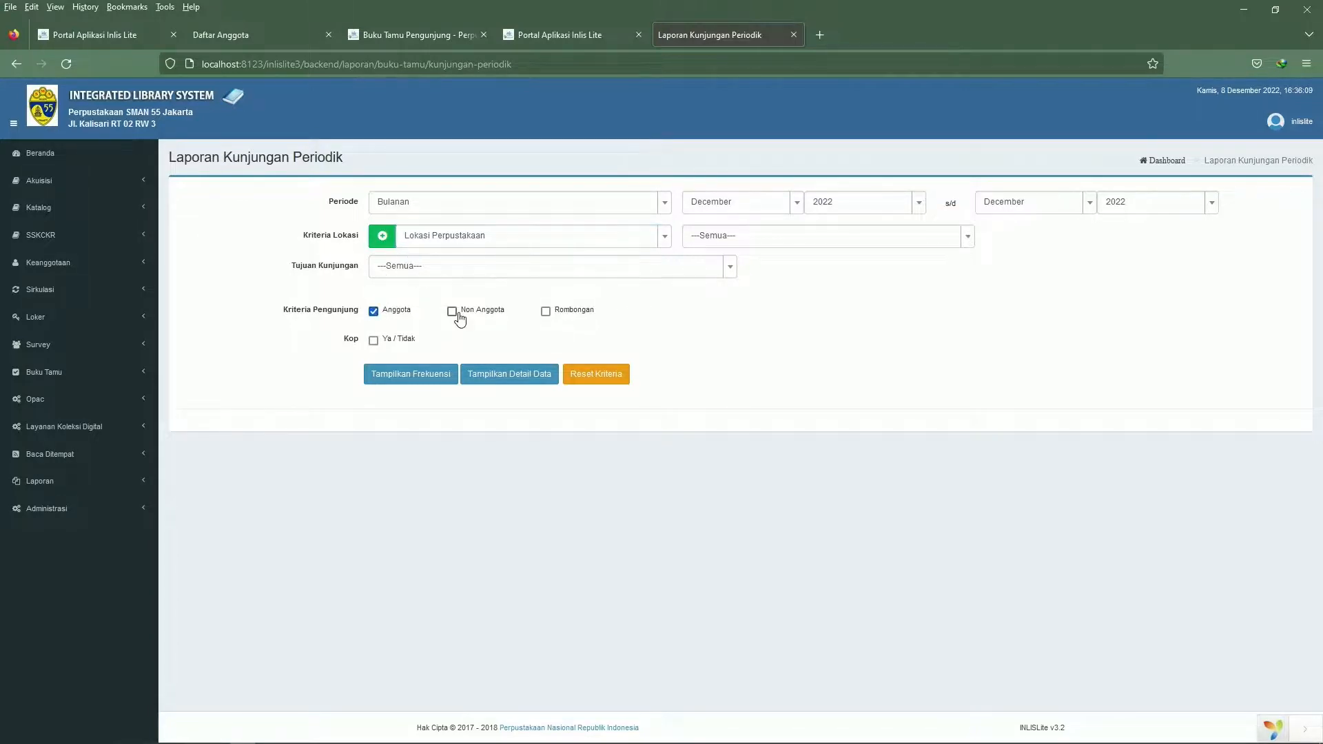
{"action": "left_click", "coordinate": [456, 312]}
{"action": "left_click", "coordinate": [545, 311]}
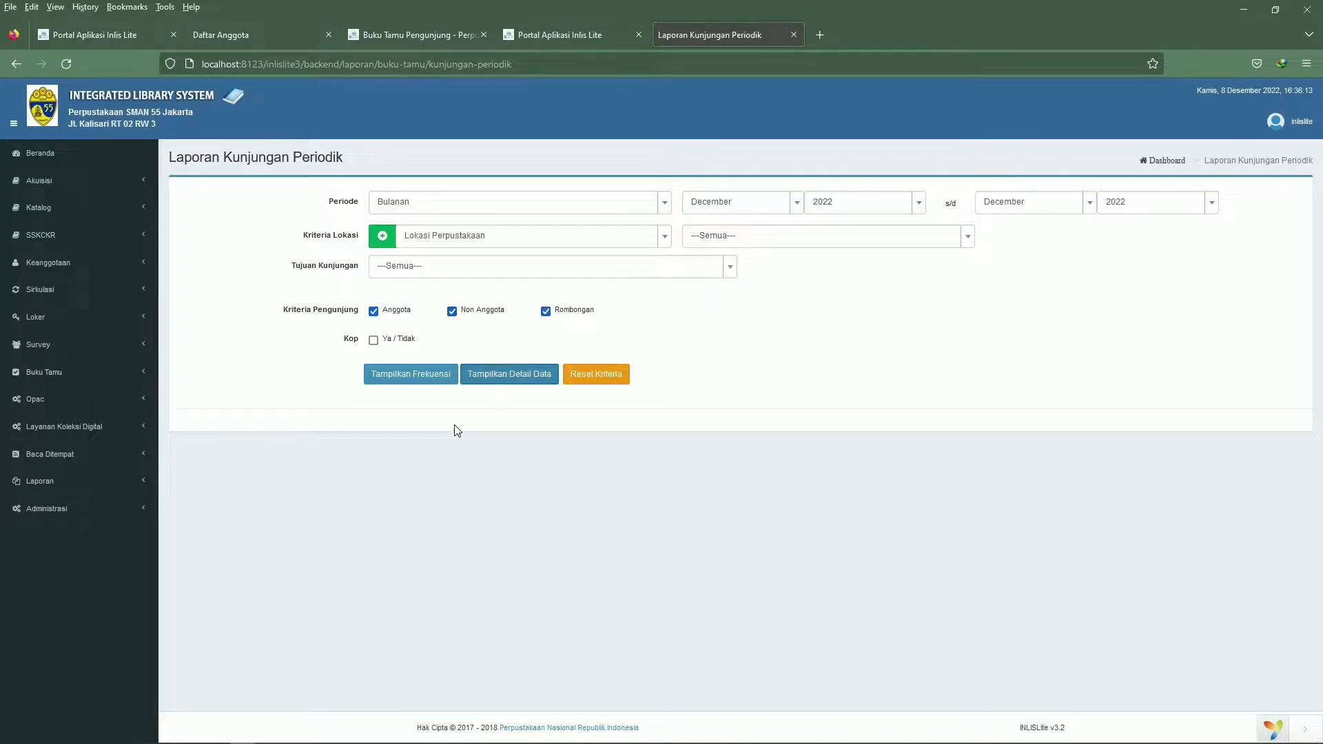
Generate the report's detail data and open the downloaded PDF
{"action": "left_click", "coordinate": [482, 378]}
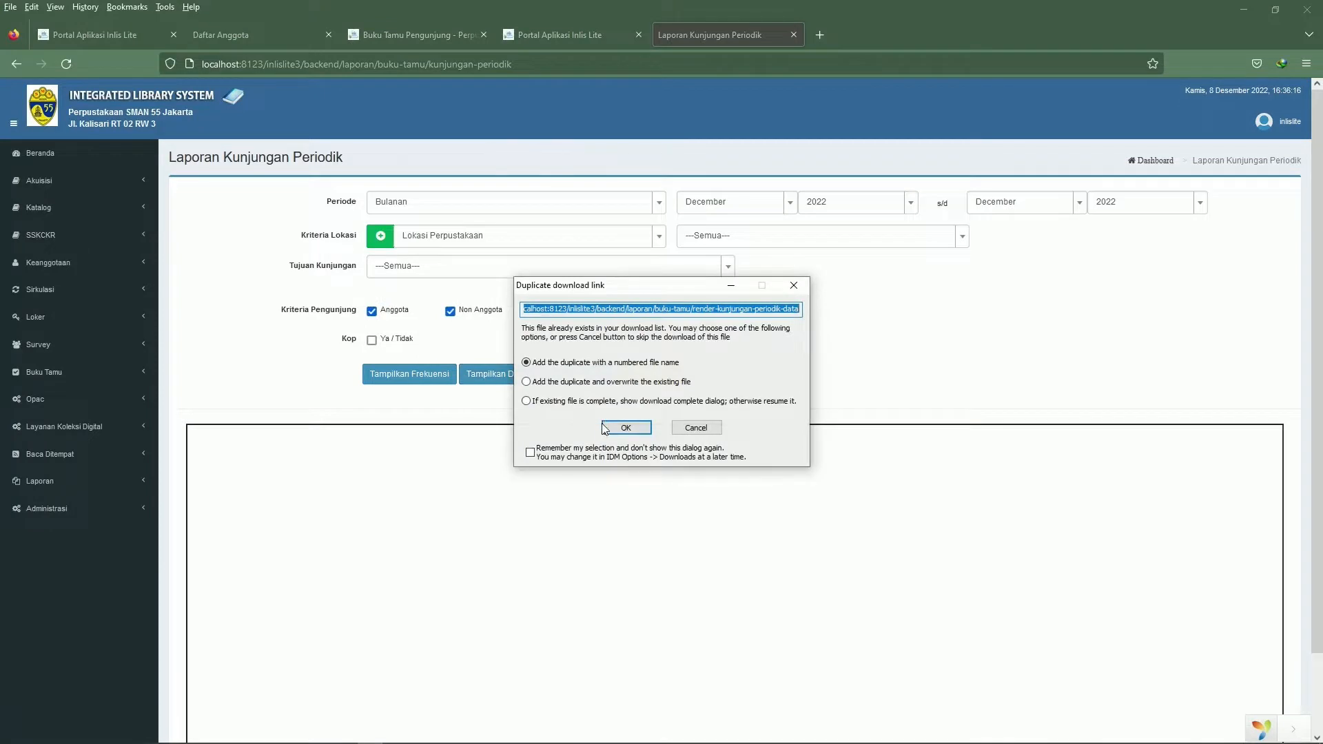
{"action": "left_click", "coordinate": [612, 431]}
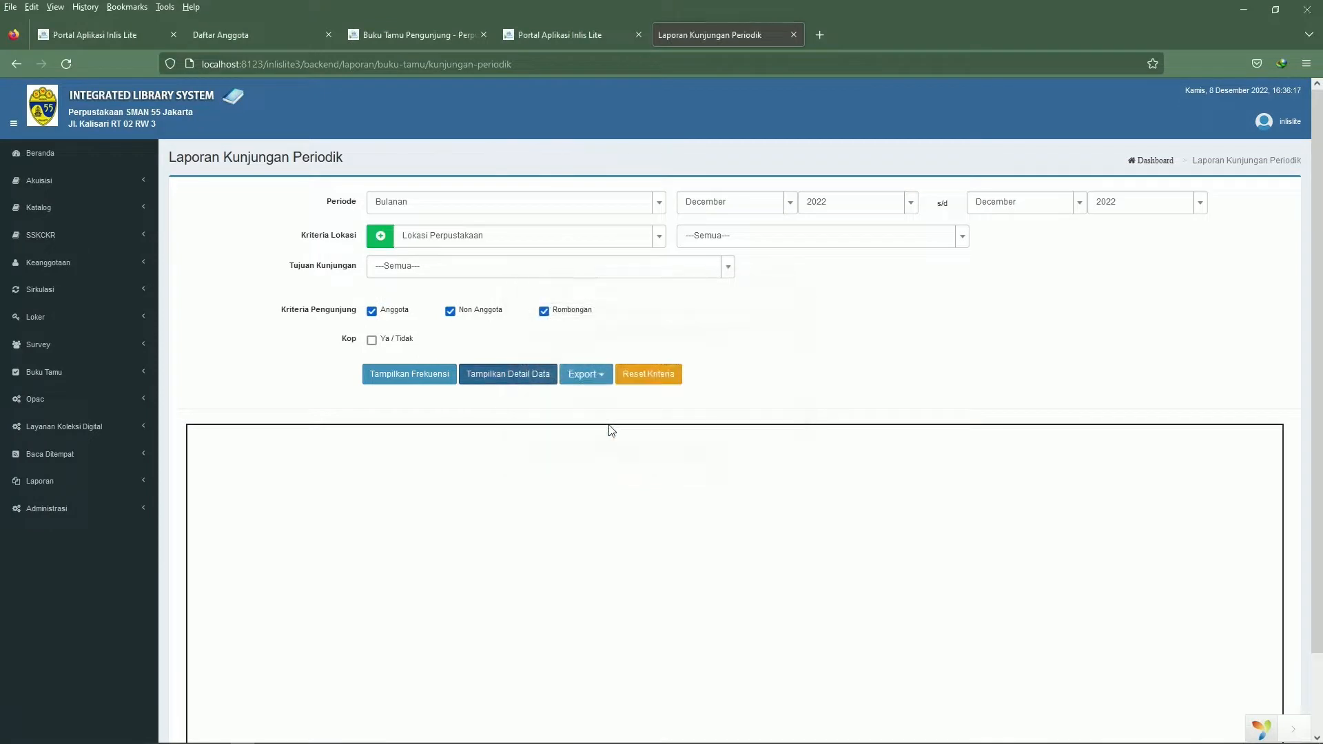
{"action": "left_click", "coordinate": [652, 437]}
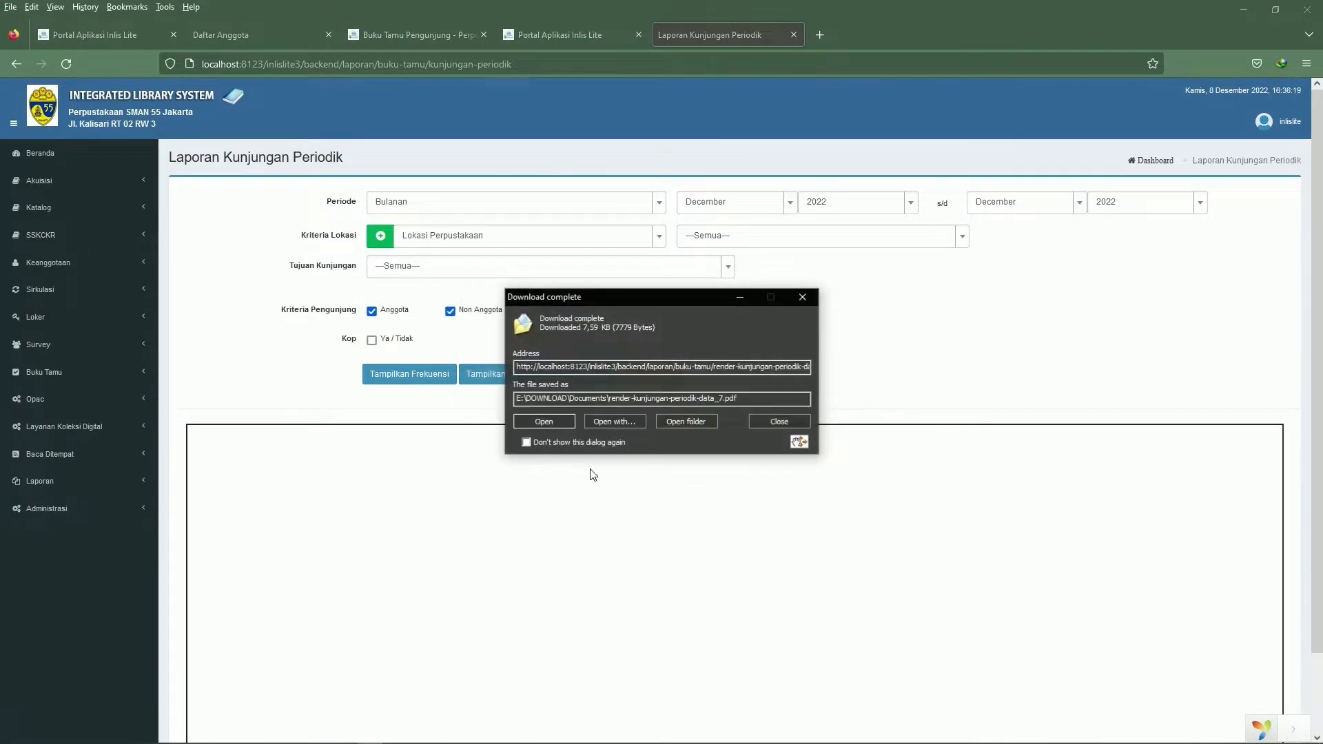
{"action": "left_click", "coordinate": [549, 421]}
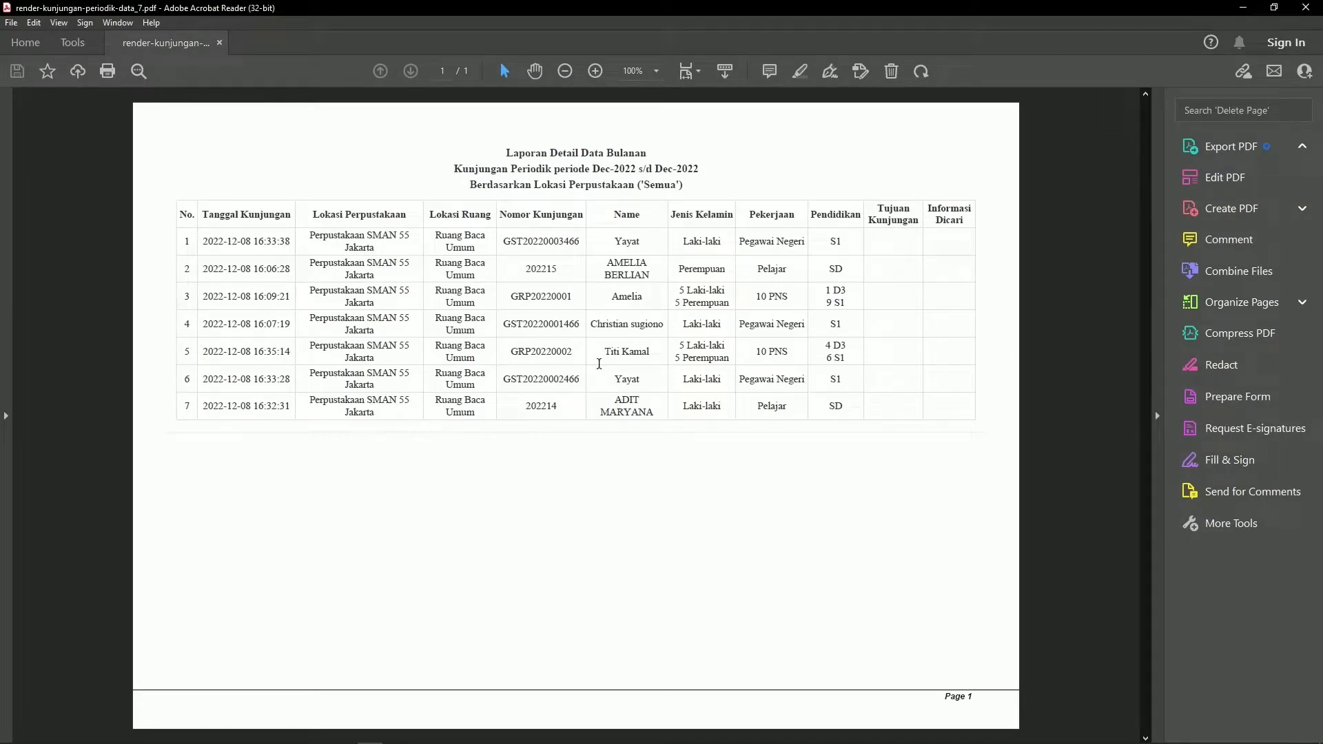
Review the new group, non-member and member visit entries in the PDF report and close it
{"action": "left_click_drag", "start_coordinate": [604, 352], "coordinate": [736, 493]}
{"action": "left_click", "coordinate": [736, 494]}
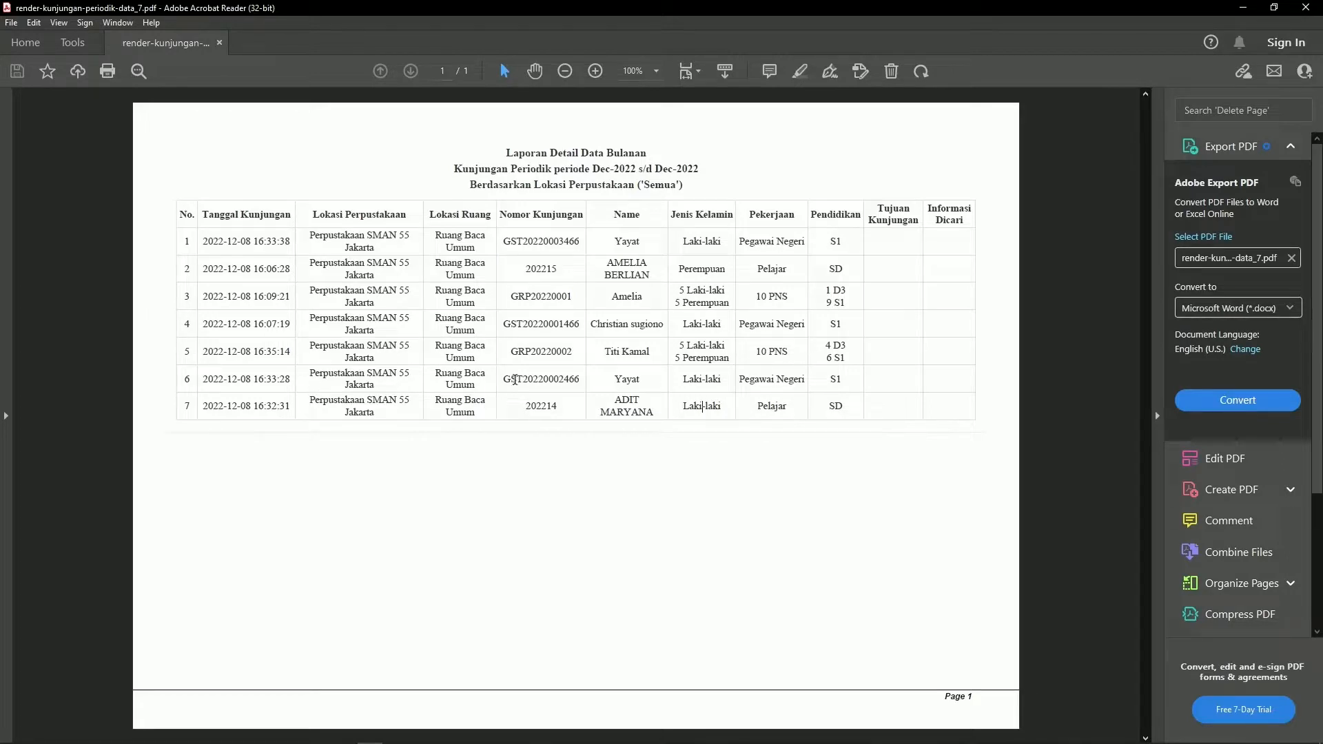
{"action": "left_click_drag", "start_coordinate": [508, 355], "coordinate": [560, 351]}
{"action": "left_click", "coordinate": [614, 379]}
{"action": "left_click_drag", "start_coordinate": [601, 412], "coordinate": [668, 413]}
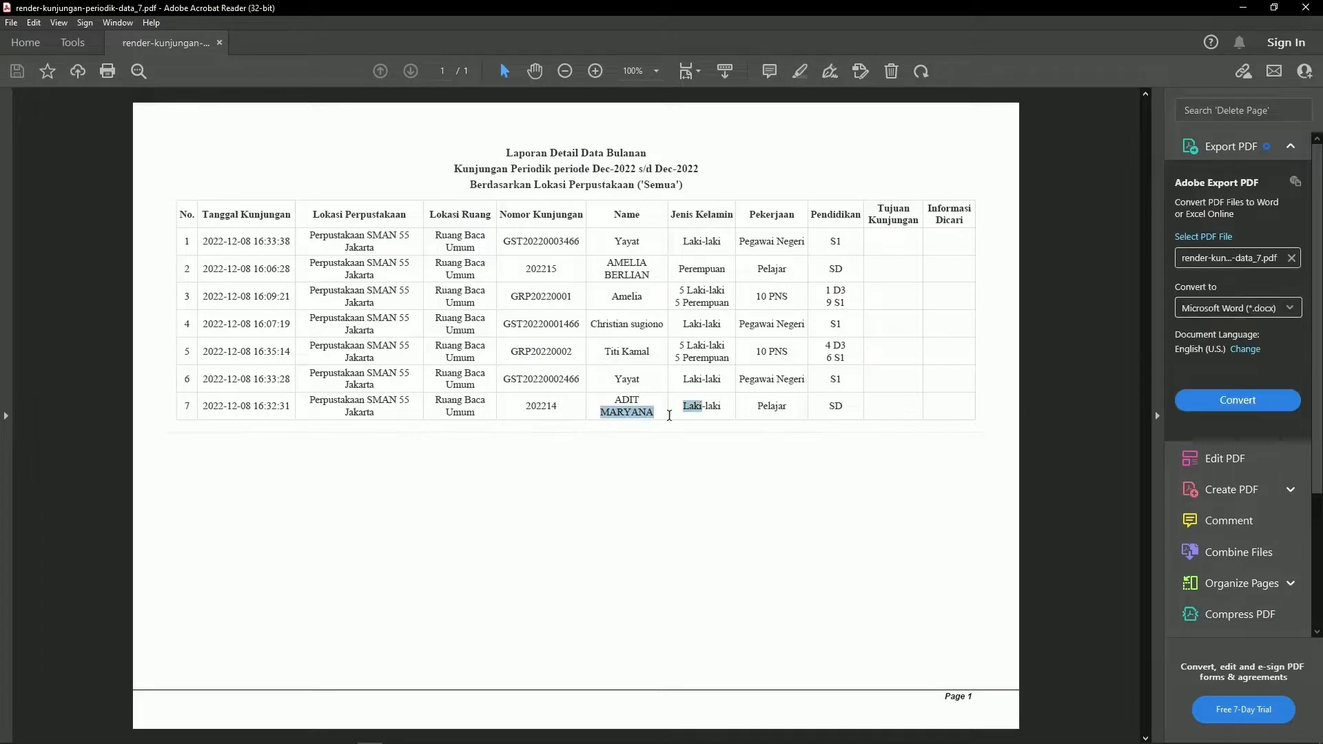
{"action": "left_click_drag", "start_coordinate": [603, 381], "coordinate": [641, 383]}
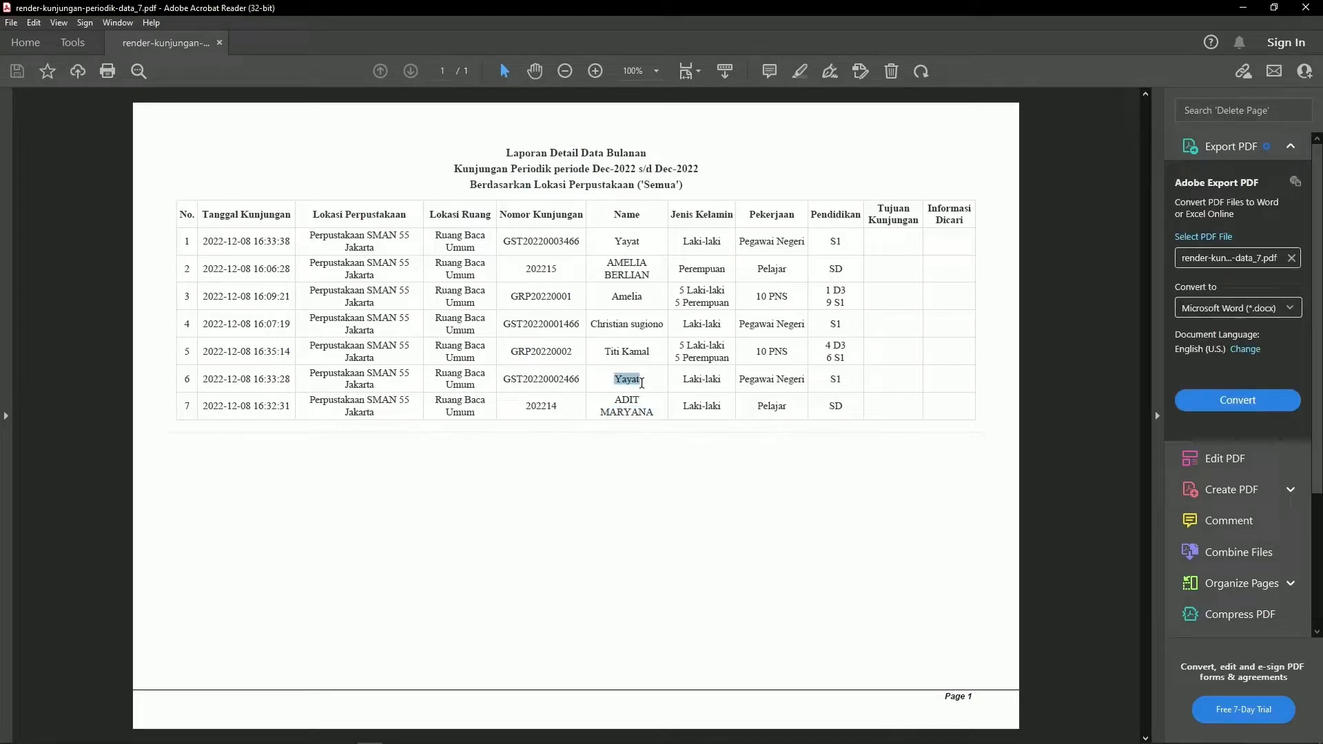
{"action": "left_click", "coordinate": [605, 359]}
{"action": "left_click_drag", "start_coordinate": [605, 359], "coordinate": [671, 358]}
{"action": "left_click", "coordinate": [650, 354]}
{"action": "left_click", "coordinate": [1304, 9]}
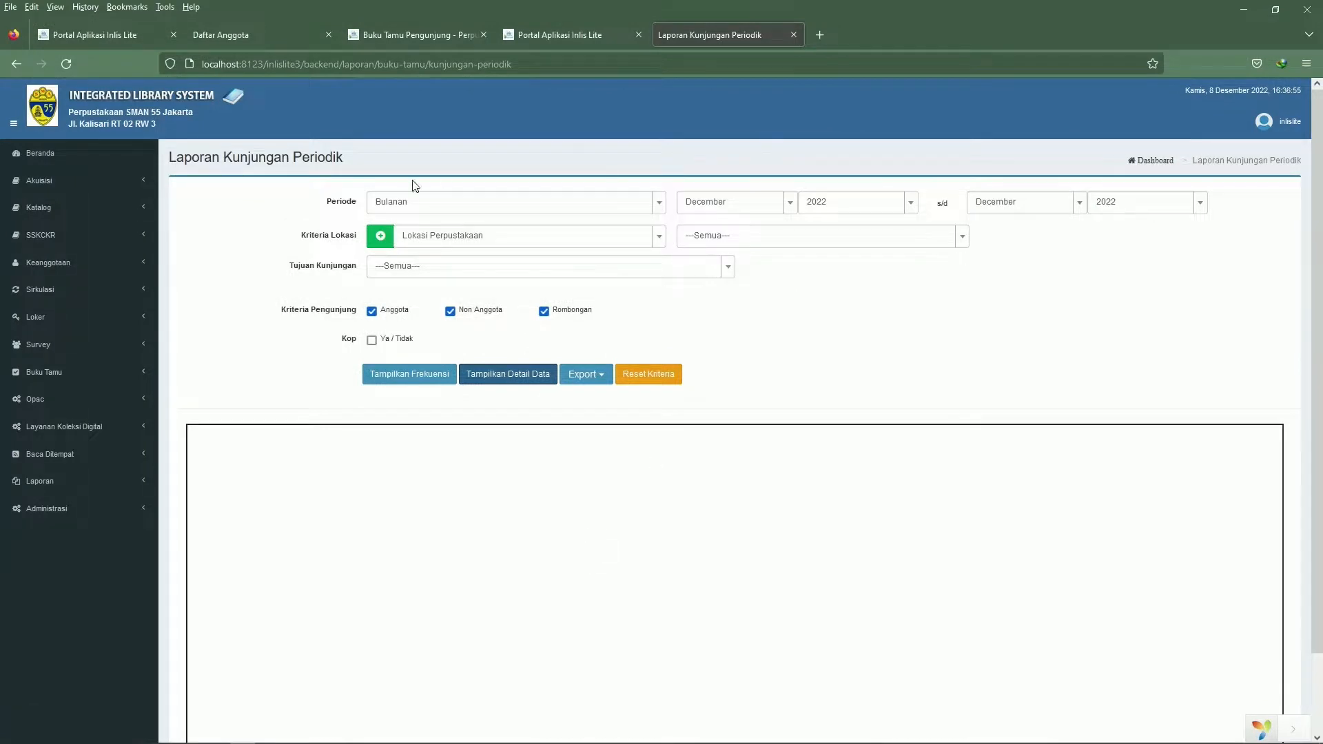
Request the report's detail data again and return to the INLISLite portal tab
{"action": "left_click", "coordinate": [496, 375]}
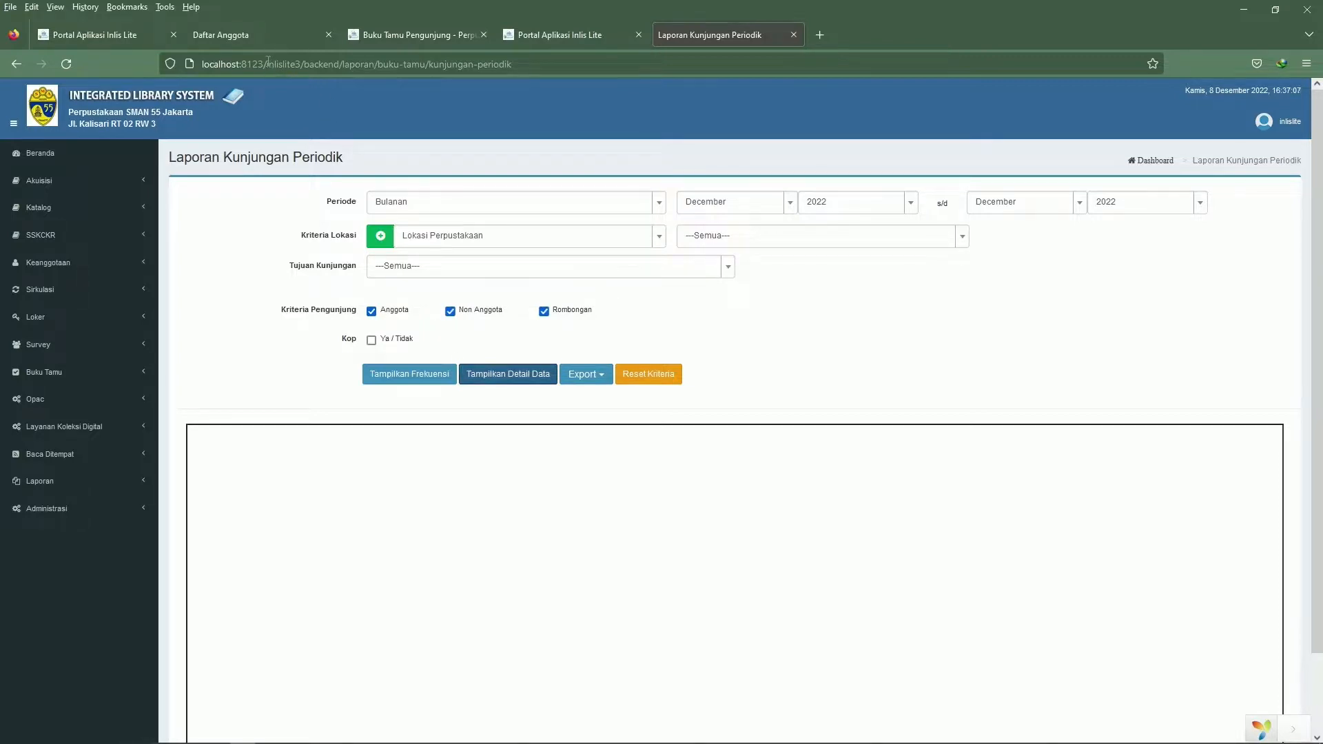
{"action": "left_click_drag", "start_coordinate": [268, 62], "coordinate": [183, 75]}
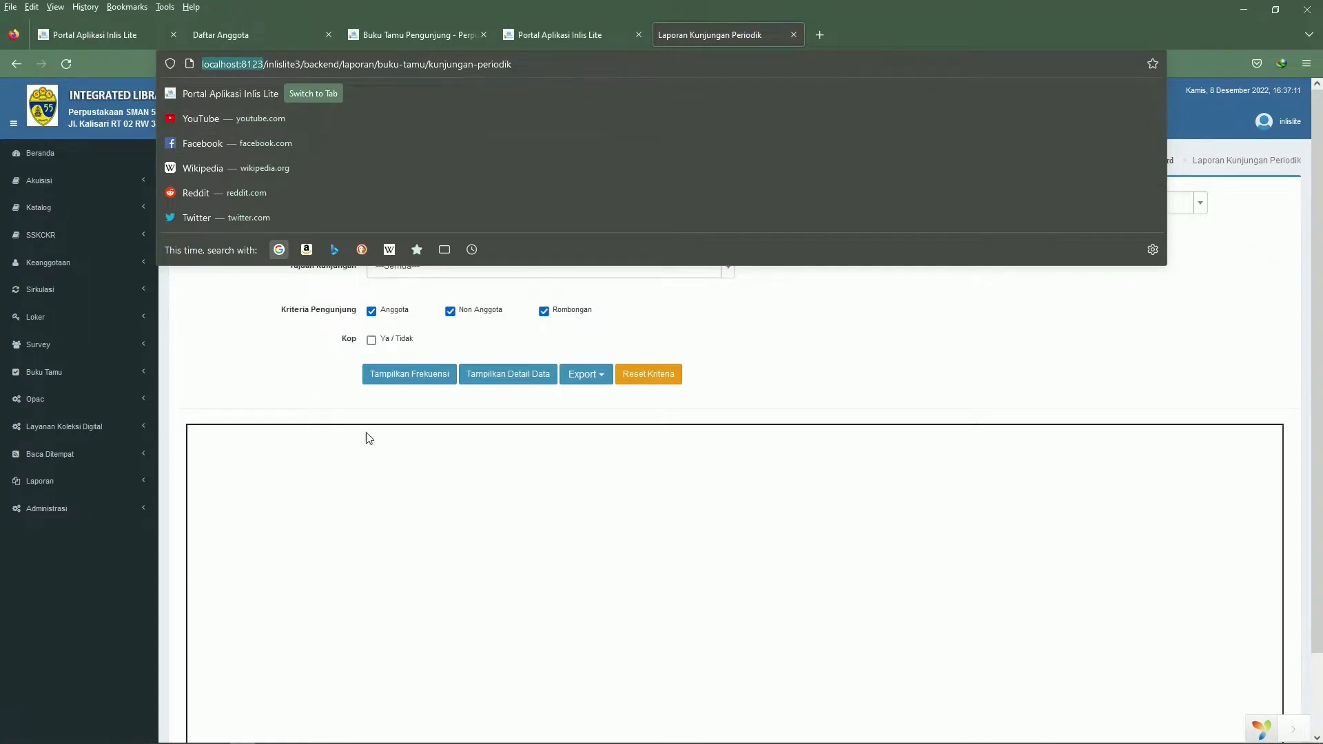
{"action": "left_click", "coordinate": [538, 31]}
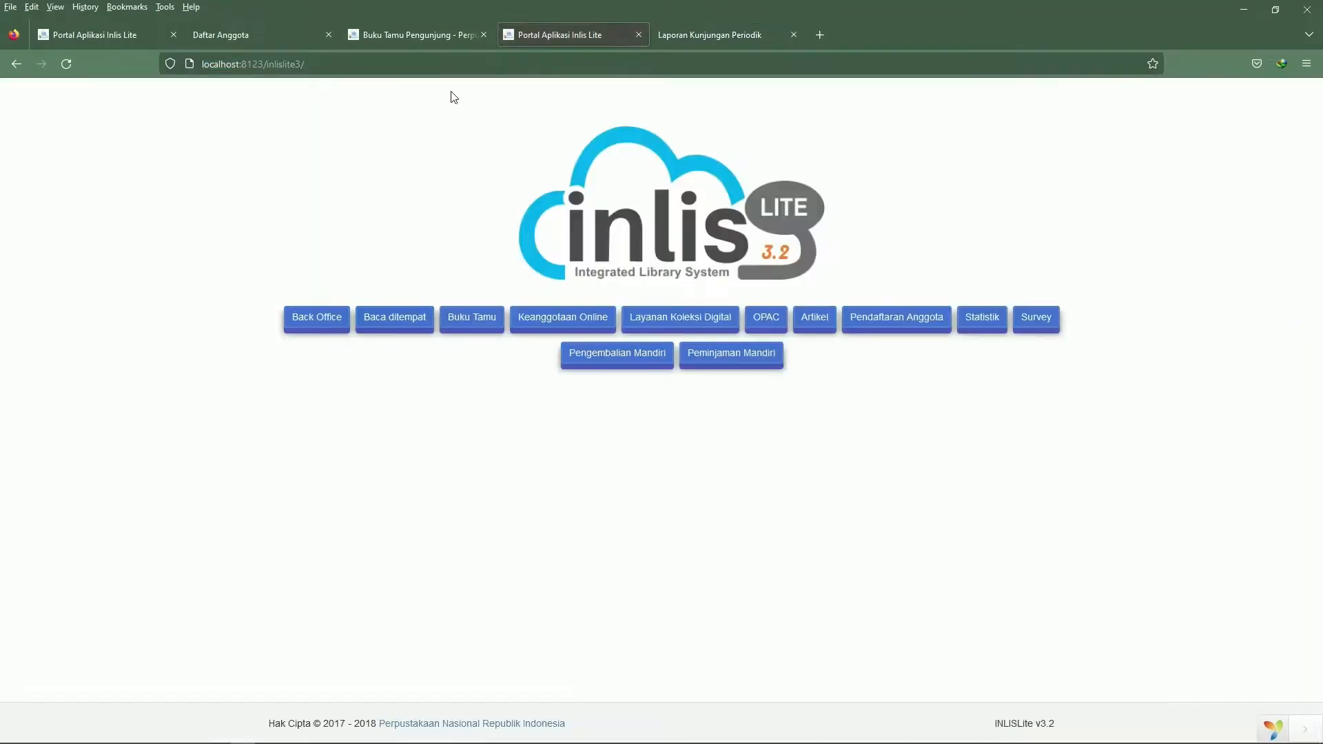
Open a Command Prompt window by running cmd from the Windows Run dialog
{"action": "left_click", "coordinate": [658, 34]}
{"action": "key", "text": "super"}
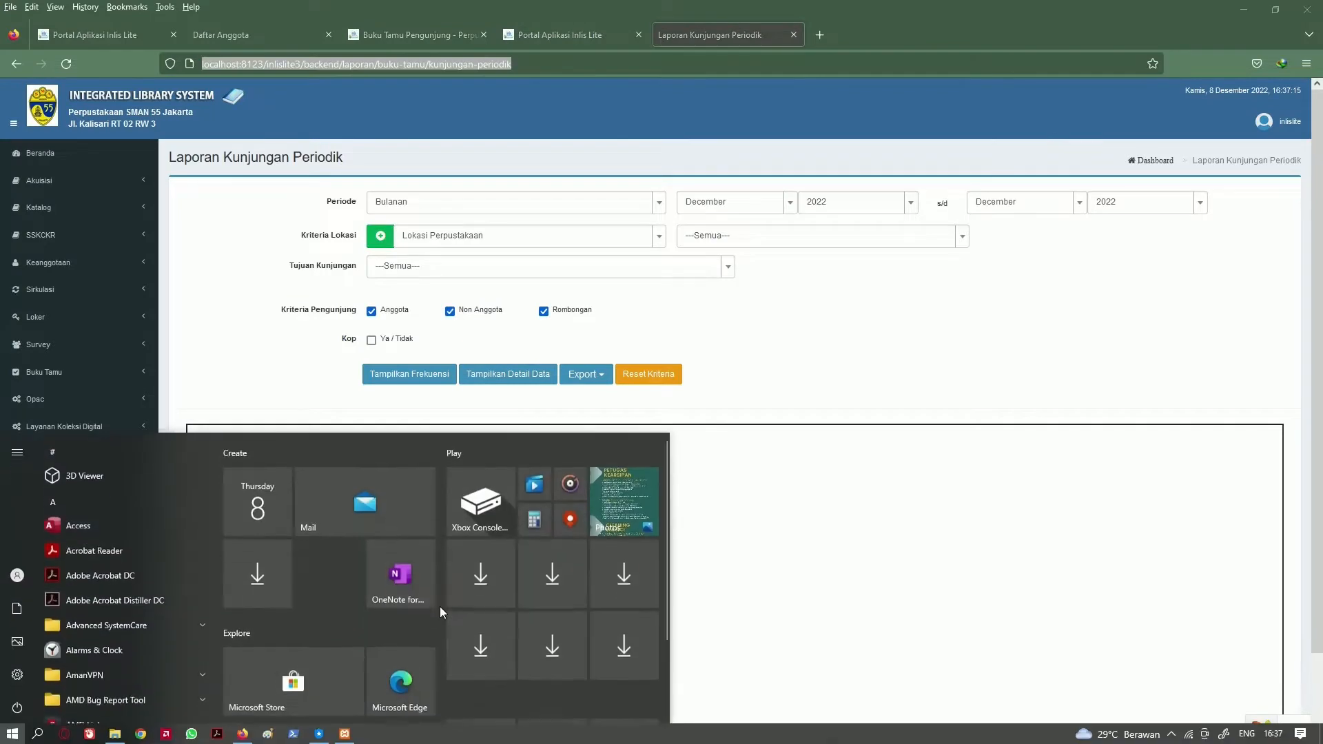
{"action": "key", "text": "super+r"}
{"action": "type", "text": "cmd"}
{"action": "key", "text": "Return"}
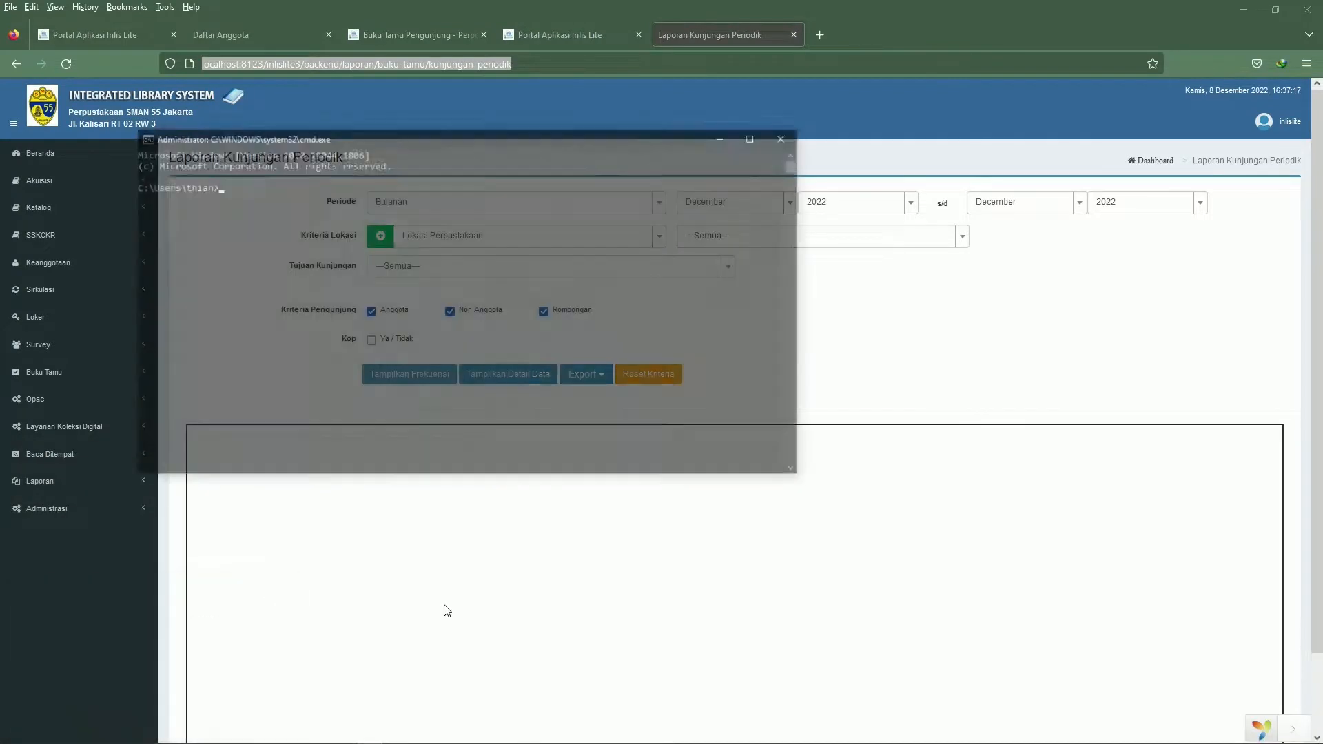
Run ipconfig to look up the Wi-Fi adapter's IPv4 address, and minimize the Command Prompt
{"action": "type", "text": "ipcon"}
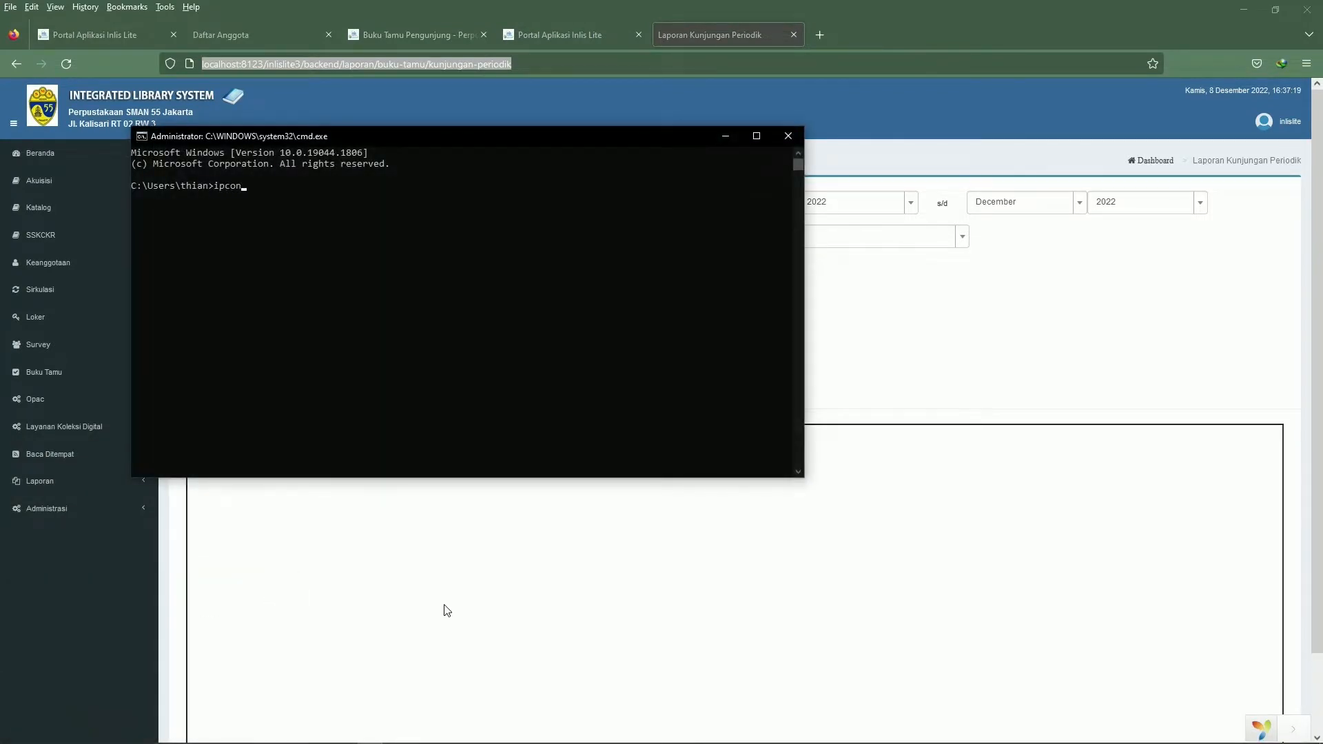
{"action": "type", "text": "fig"}
{"action": "key", "text": "Return"}
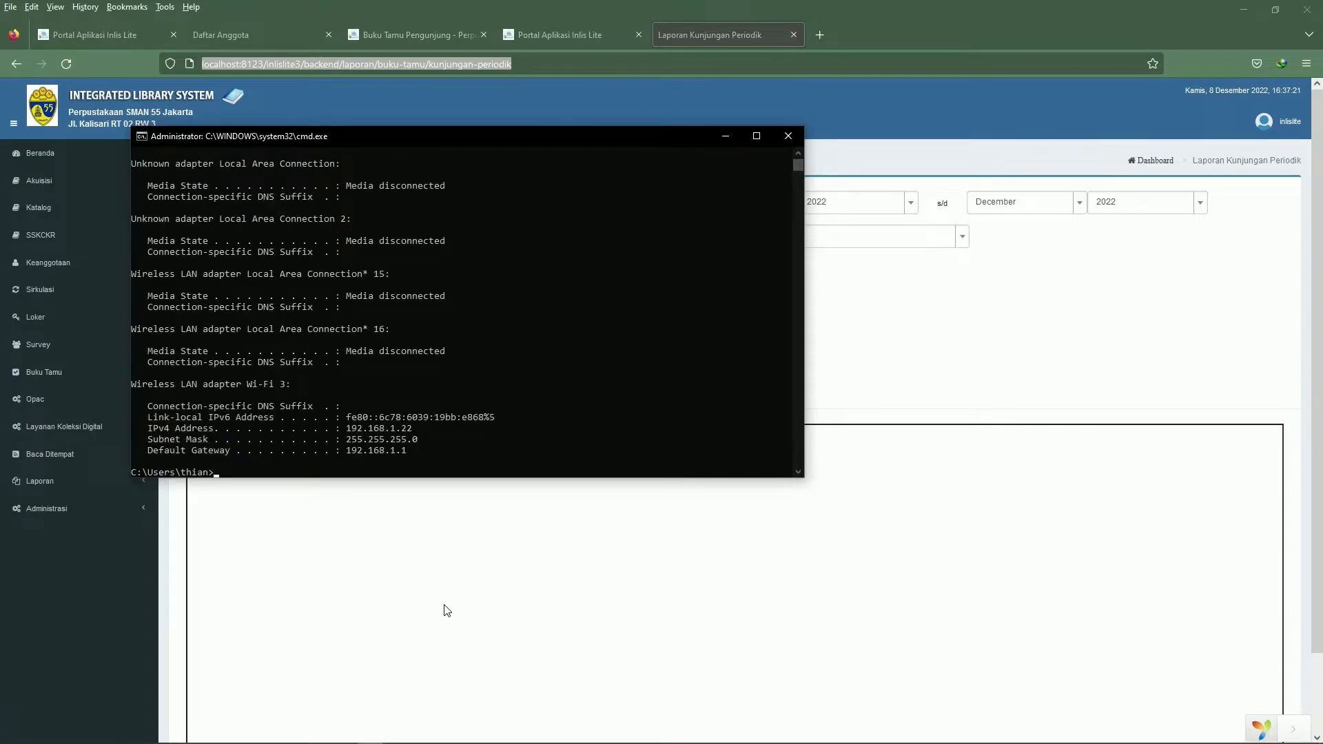
{"action": "left_click", "coordinate": [353, 439]}
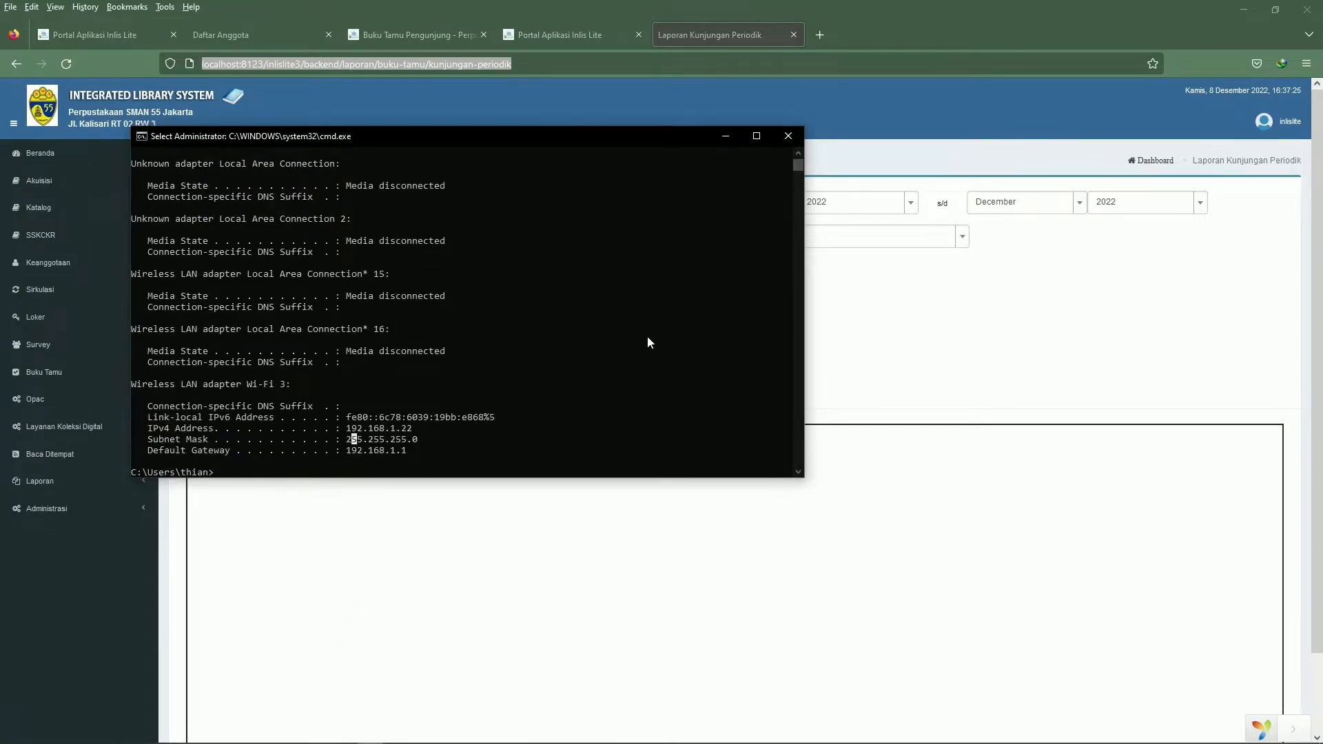
{"action": "left_click", "coordinate": [729, 134]}
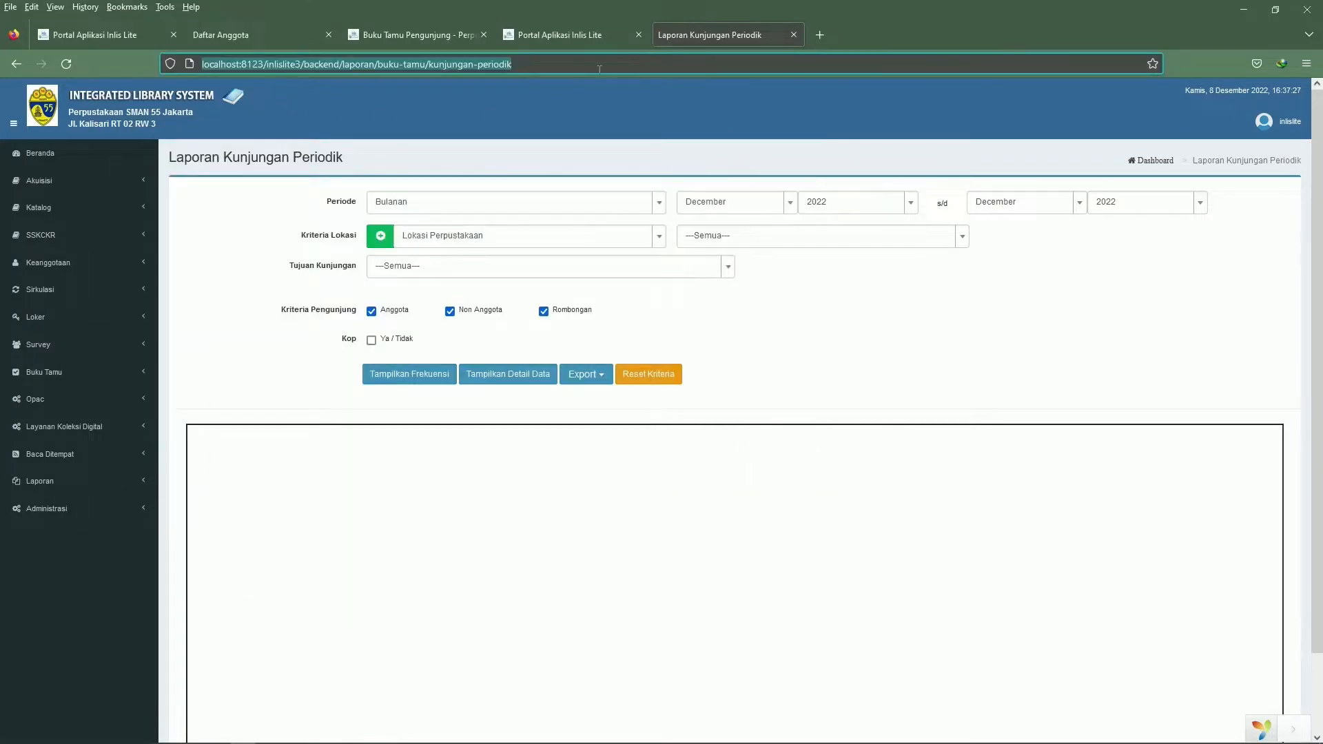
Switch back to the Buku Tamu guest book and return to its Non Anggota visitor form
{"action": "left_click", "coordinate": [469, 34]}
{"action": "left_click", "coordinate": [544, 31]}
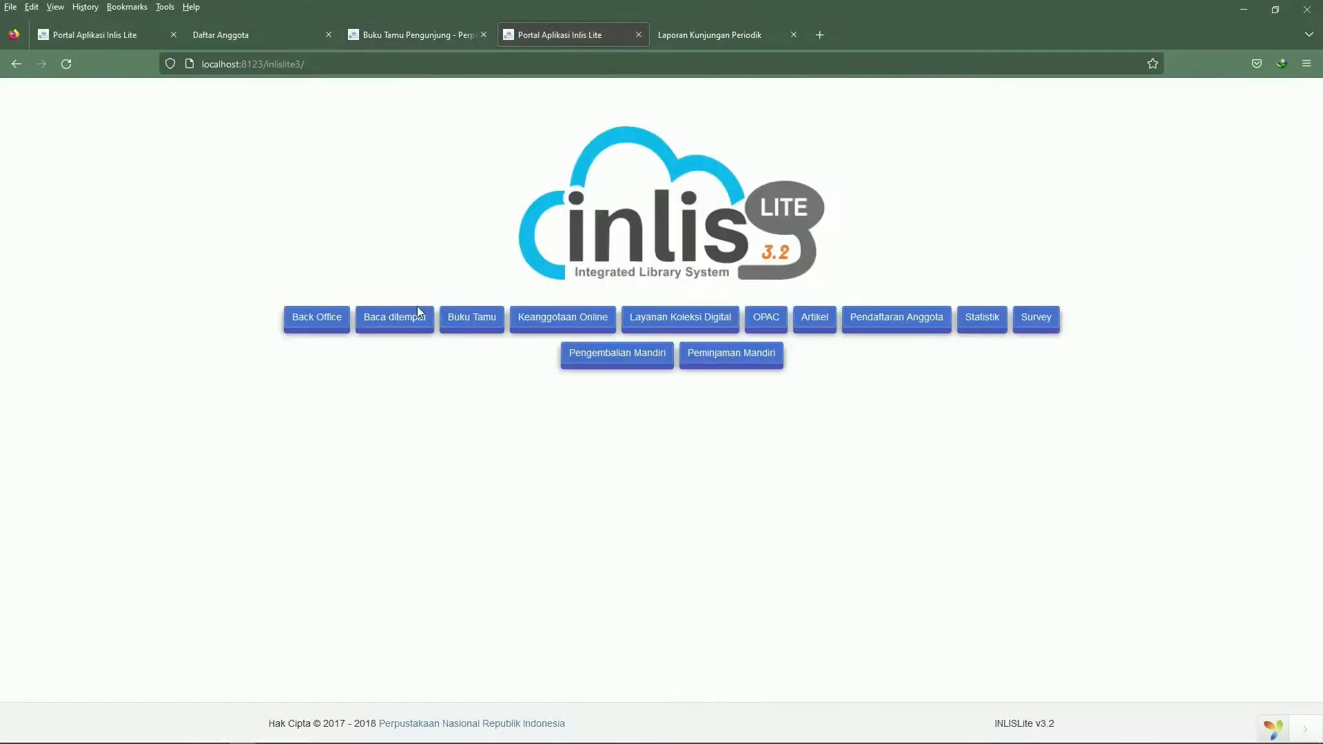
{"action": "left_click", "coordinate": [738, 38]}
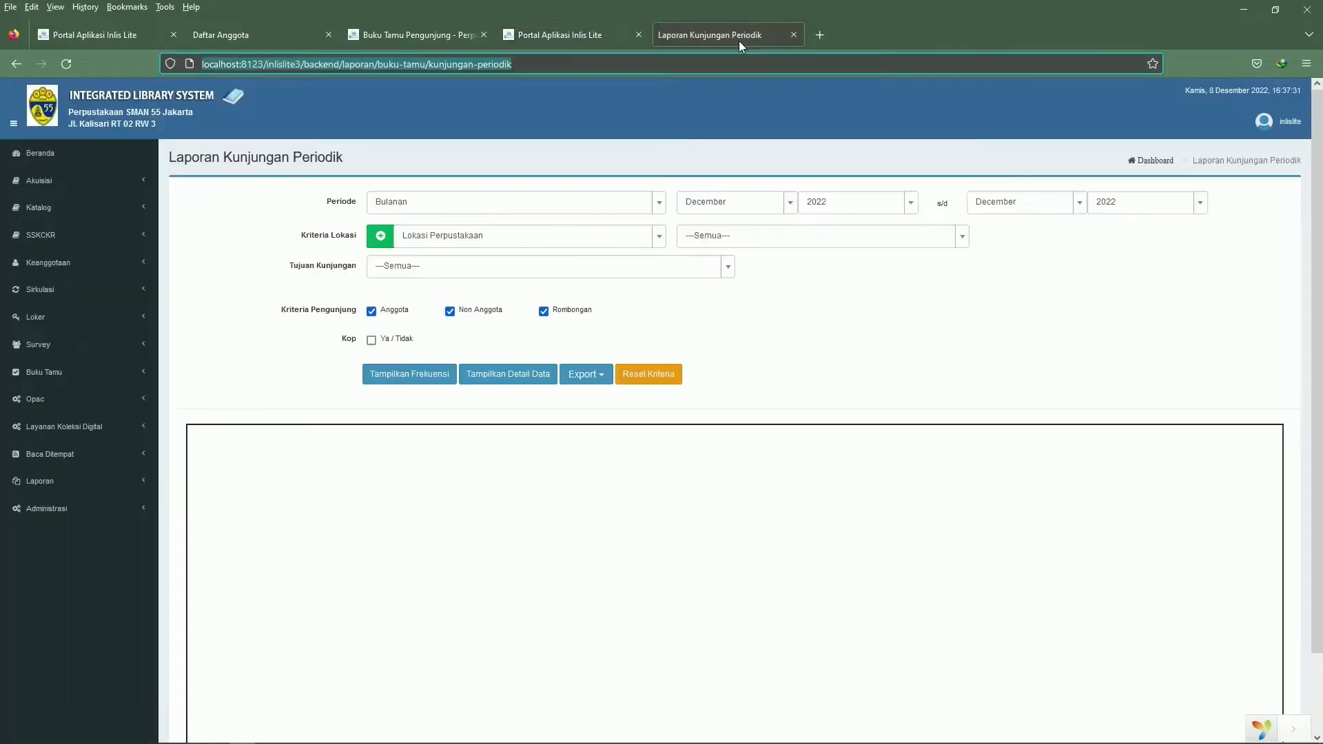
{"action": "left_click", "coordinate": [448, 35]}
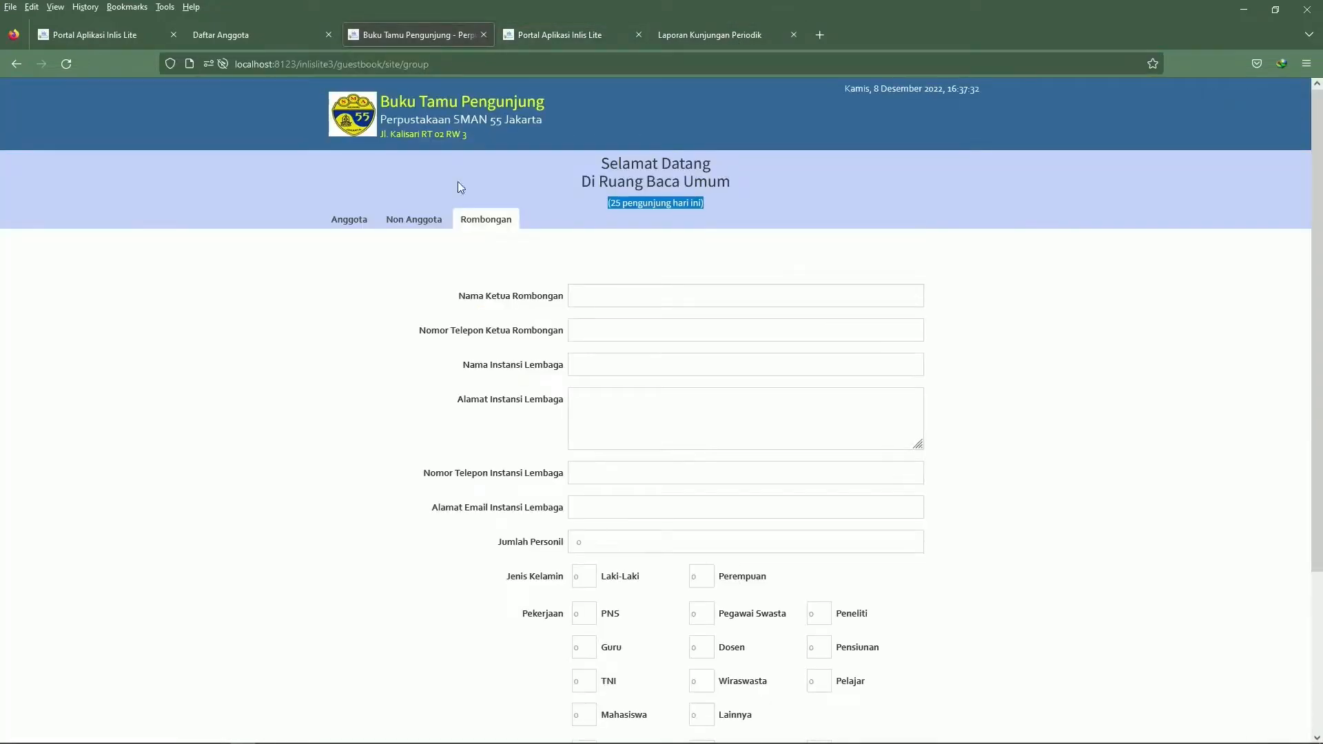
{"action": "left_click", "coordinate": [21, 67]}
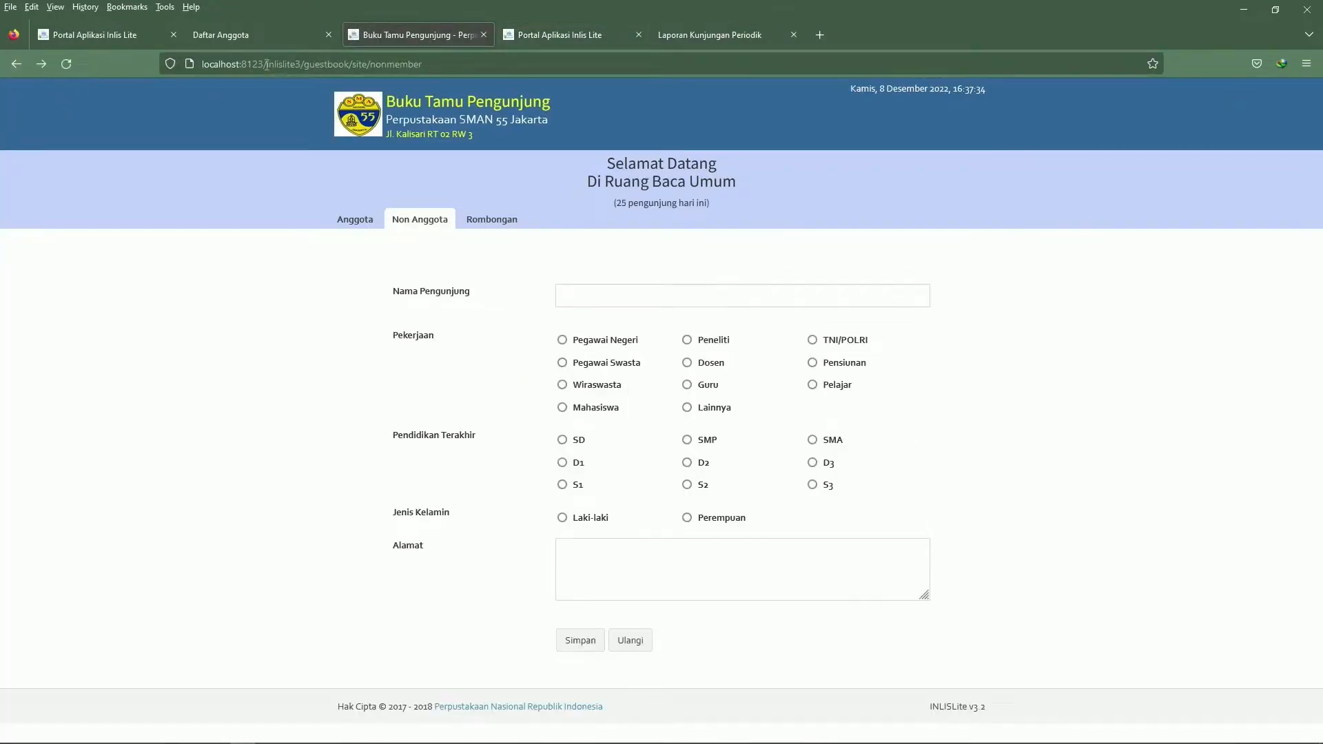
Replace localhost with 192.168.1.22 in the guest book's address and load 192.168.1.22:8123/inlislite3/guestbook/site/nonmember
{"action": "left_click_drag", "start_coordinate": [239, 64], "coordinate": [122, 65]}
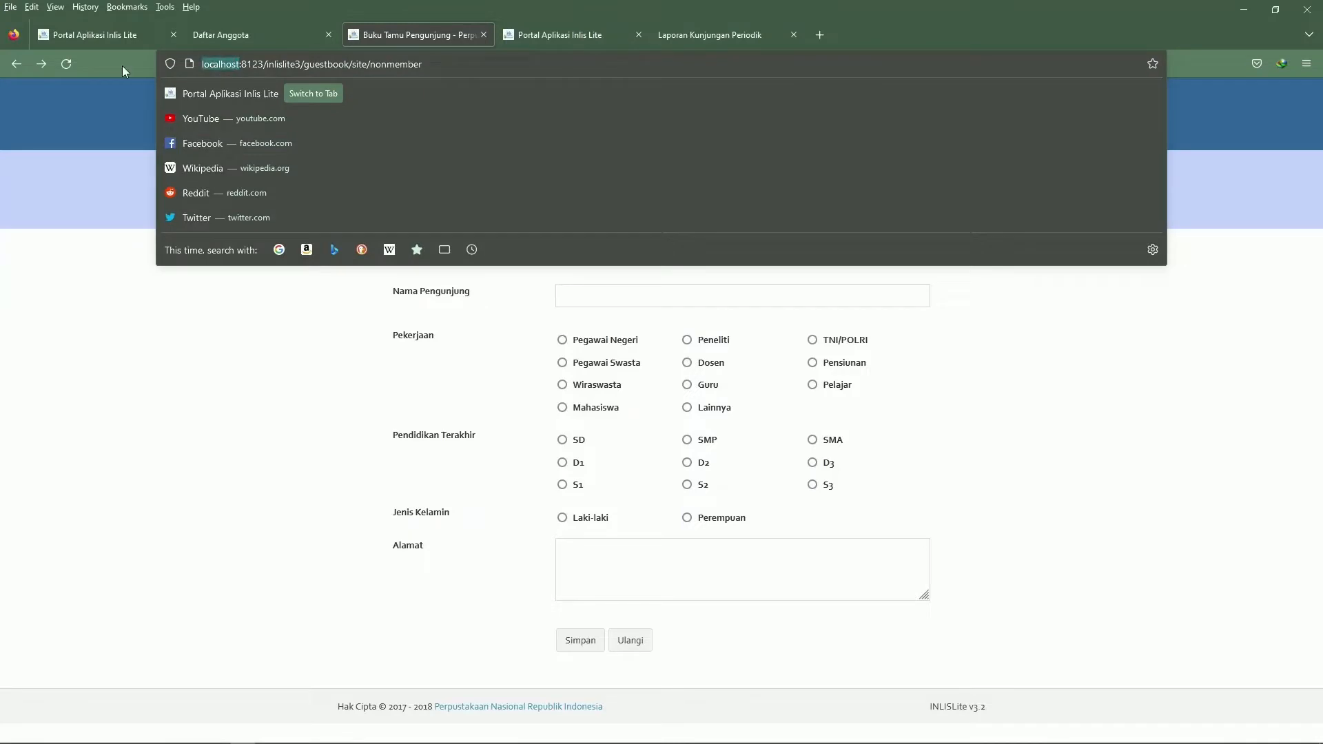
{"action": "type", "text": "192.168"}
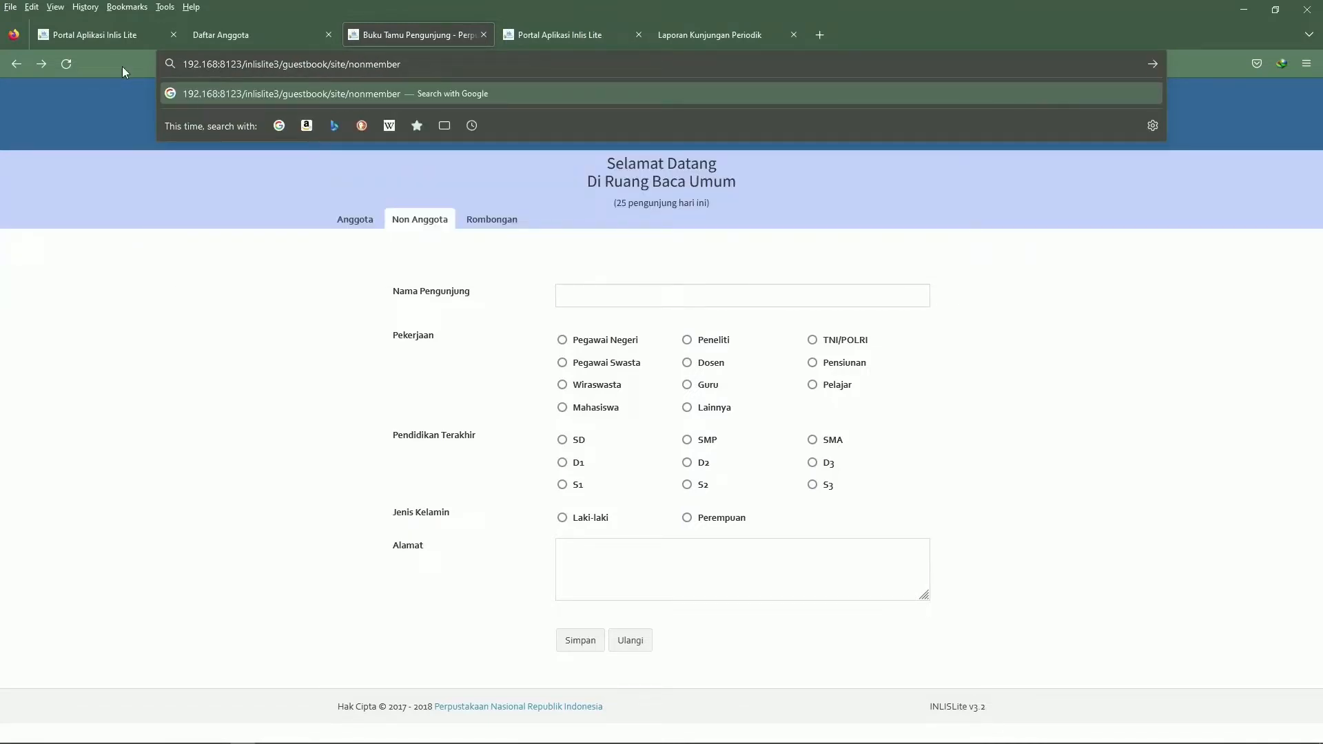
{"action": "type", "text": "."}
{"action": "key", "text": "alt+Tab"}
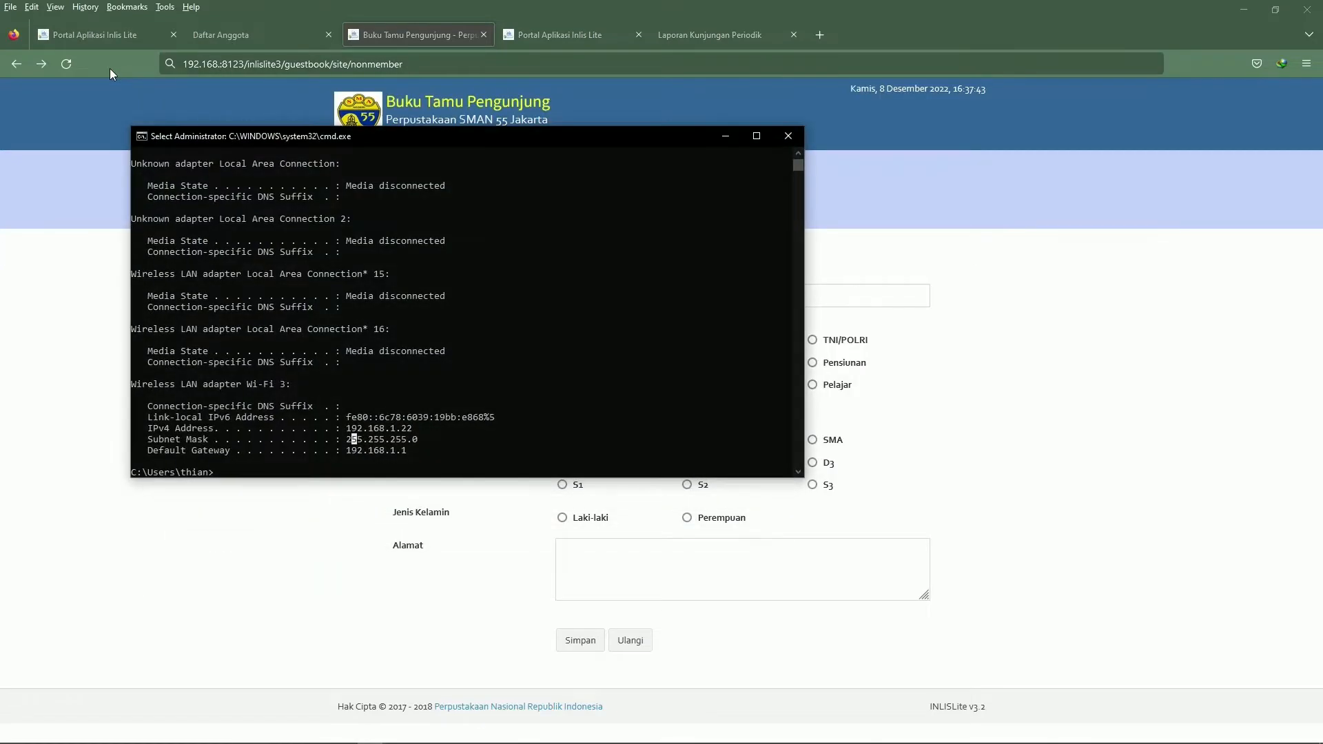
{"action": "key", "text": "alt+Tab"}
{"action": "type", "text": "12"}
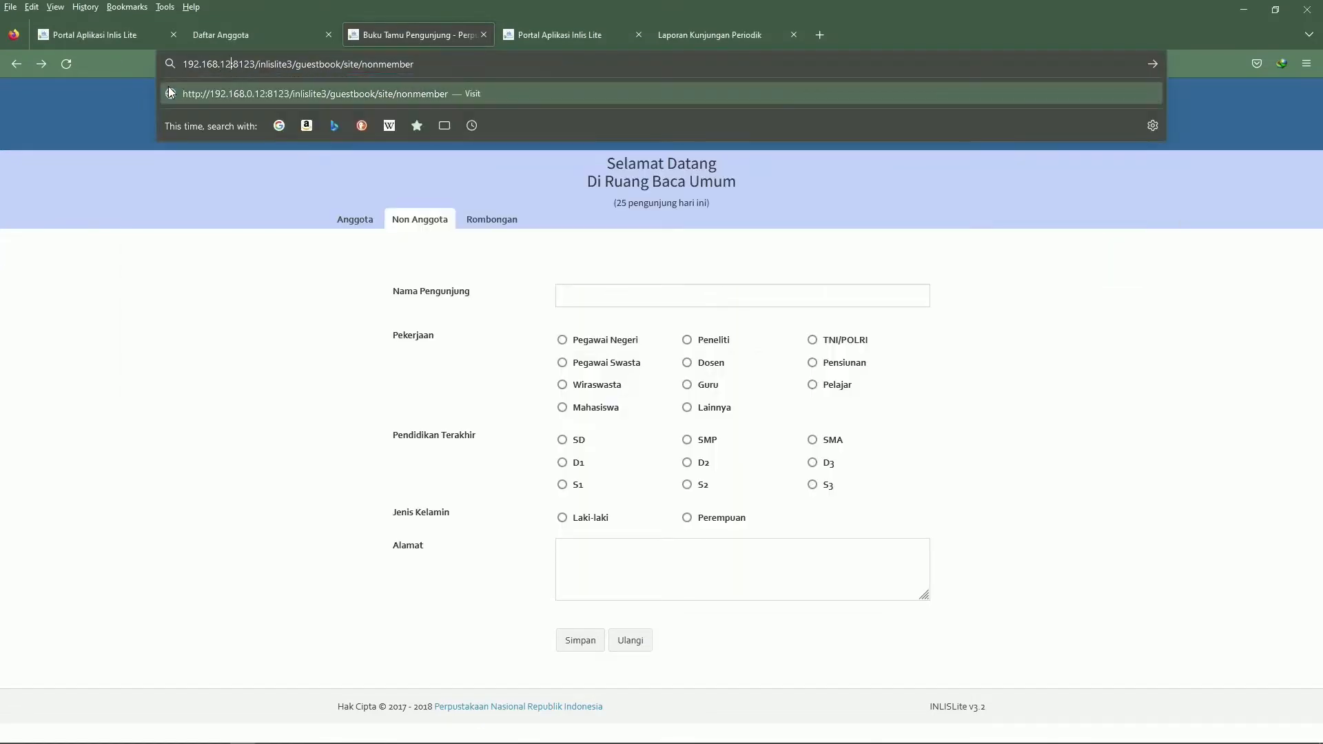
{"action": "key", "text": "BackSpace"}
{"action": "type", "text": ".22"}
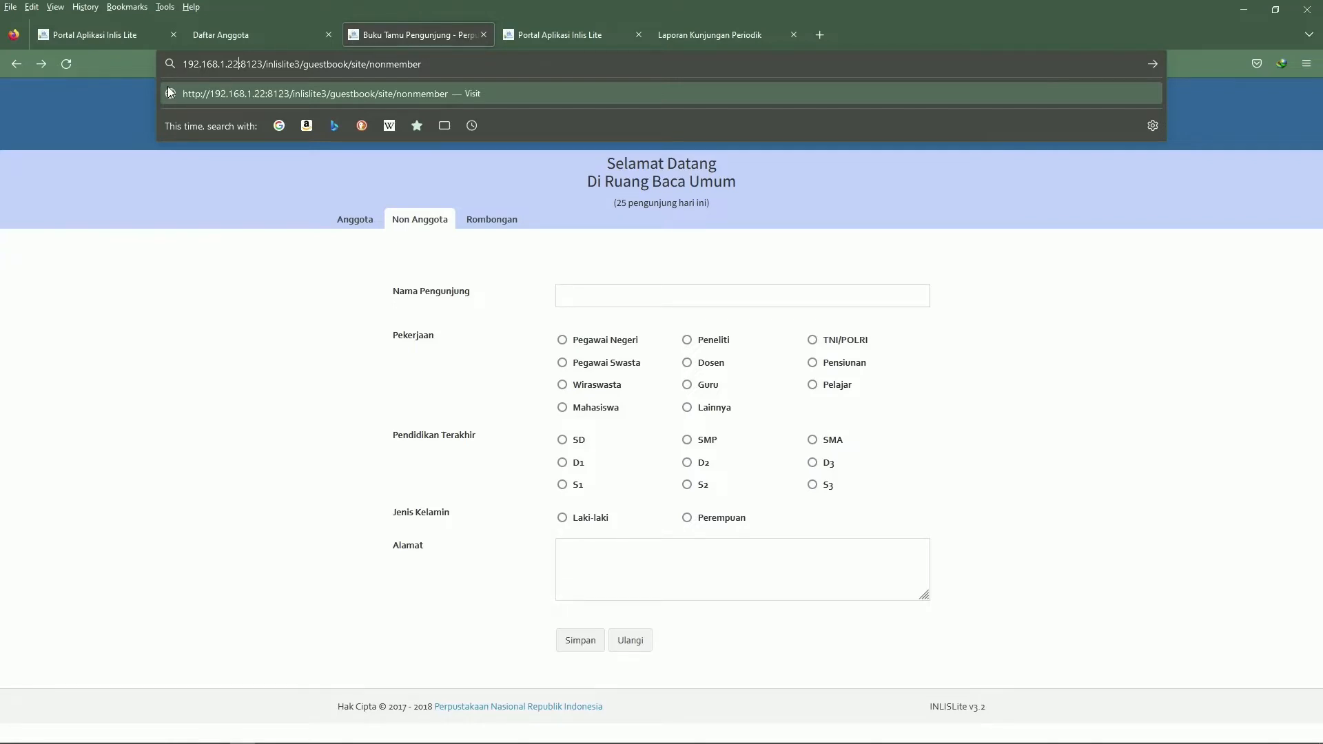
{"action": "left_click", "coordinate": [170, 92]}
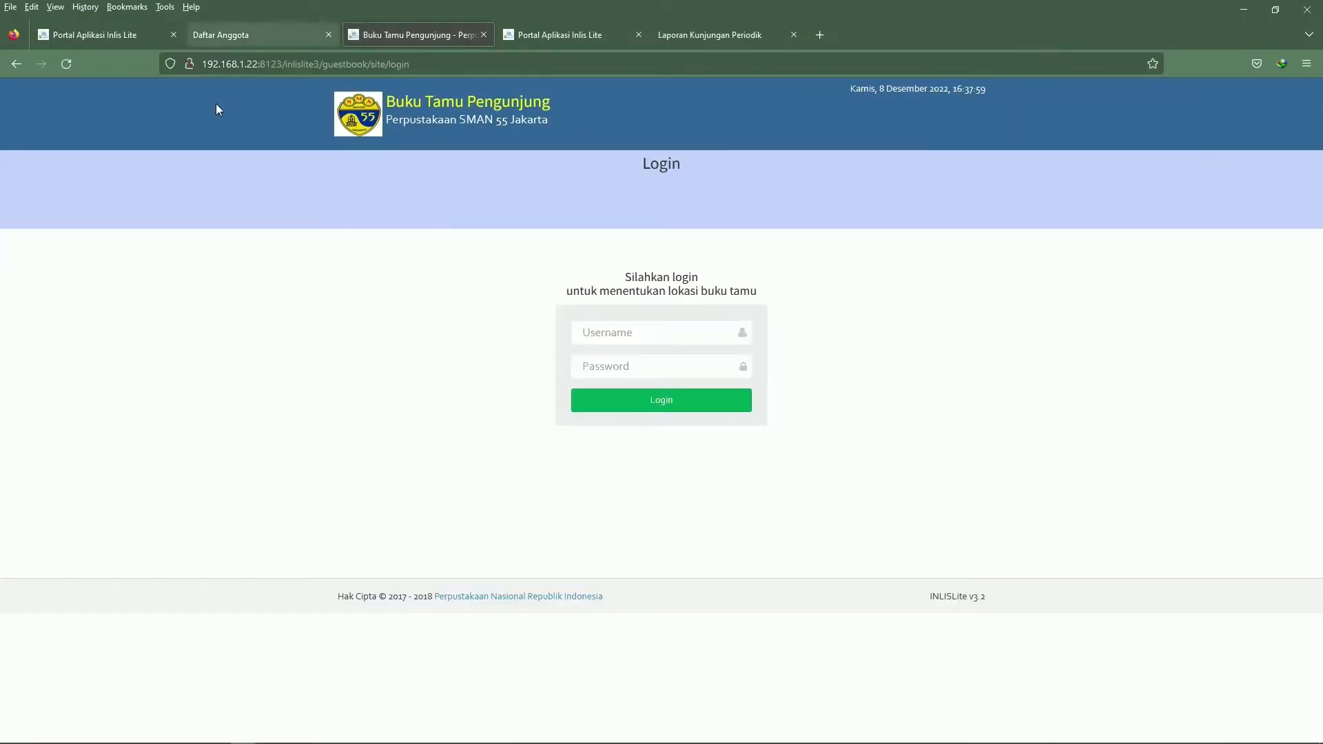